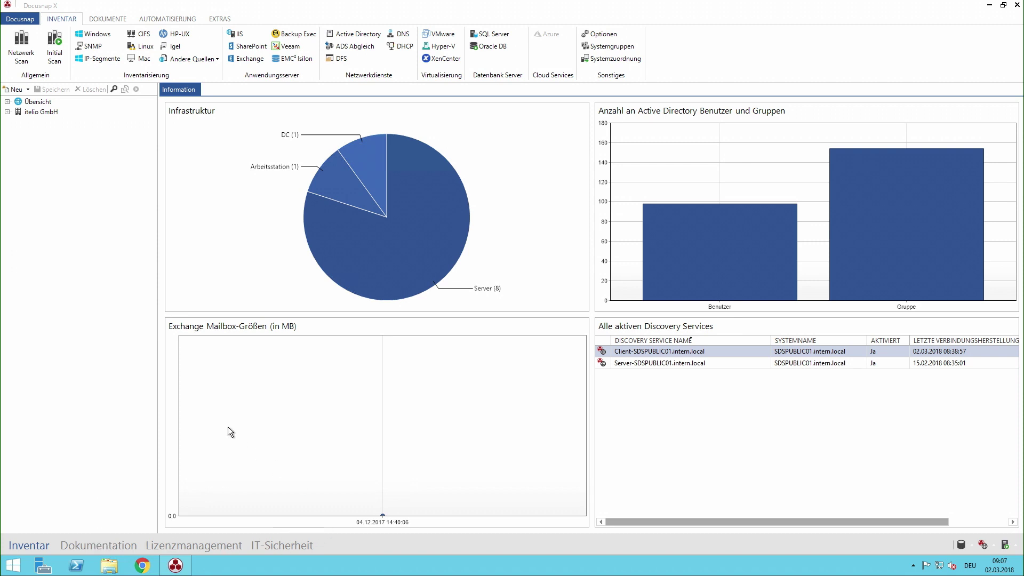
Open the IT-Dokumentation editor for itelio GmbH from the Dokumentation area.
{"action": "left_click", "coordinate": [91, 540]}
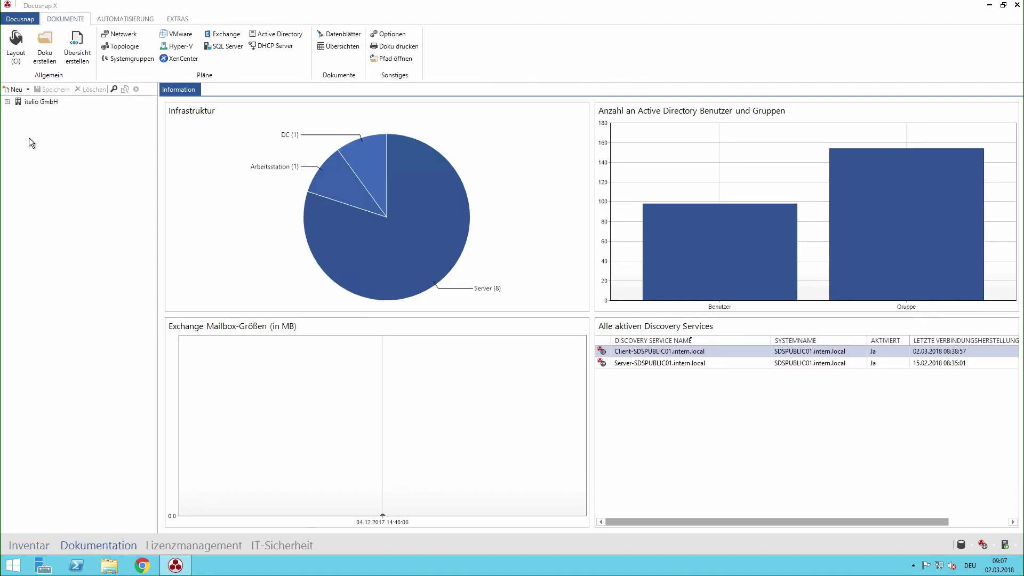
{"action": "left_click", "coordinate": [7, 102]}
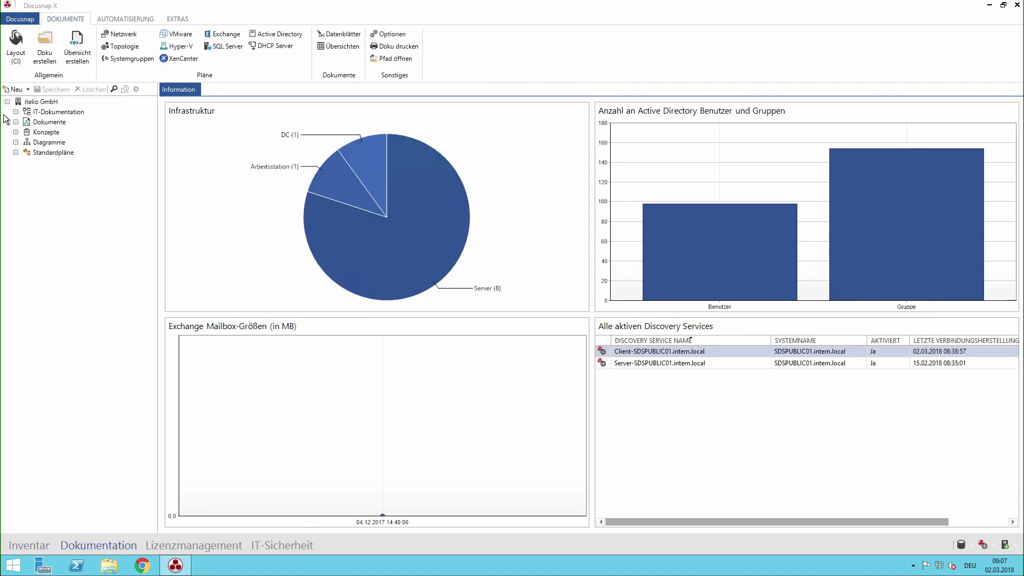
{"action": "left_click", "coordinate": [41, 114]}
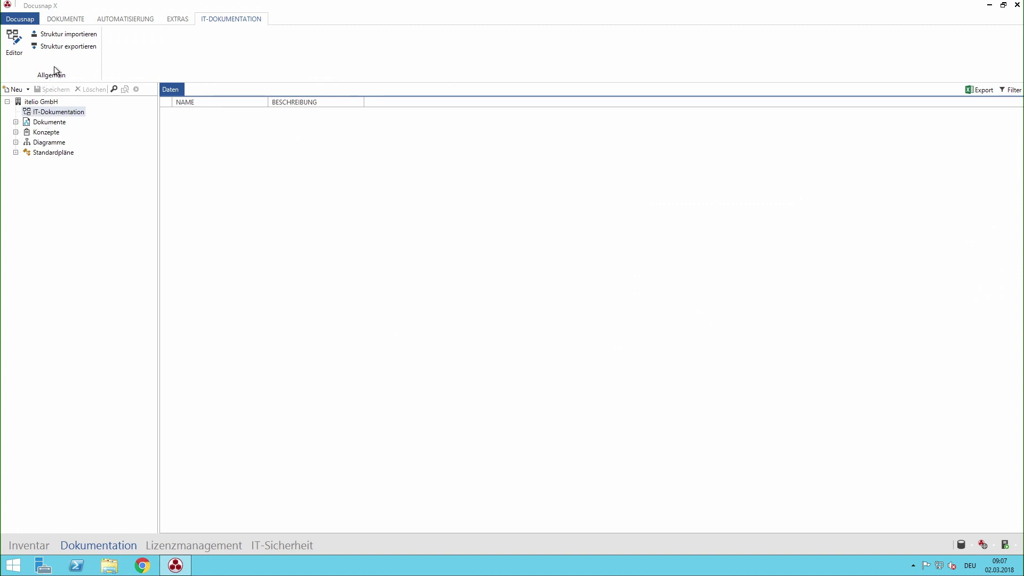
{"action": "left_click", "coordinate": [24, 60]}
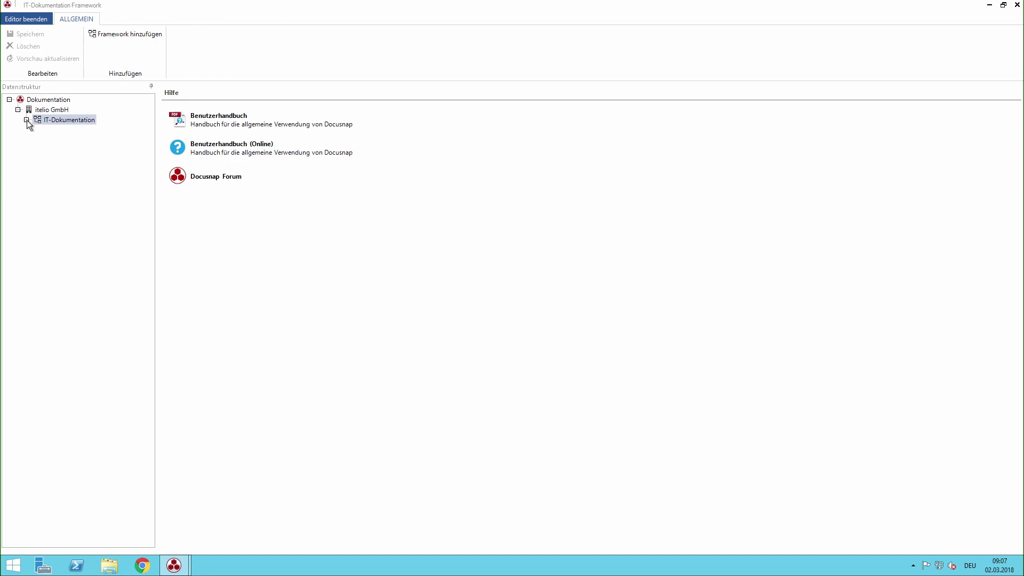
Add a framework named TOGAF to the company's IT-Dokumentation and save it.
{"action": "left_click", "coordinate": [121, 36]}
{"action": "left_click", "coordinate": [272, 111]}
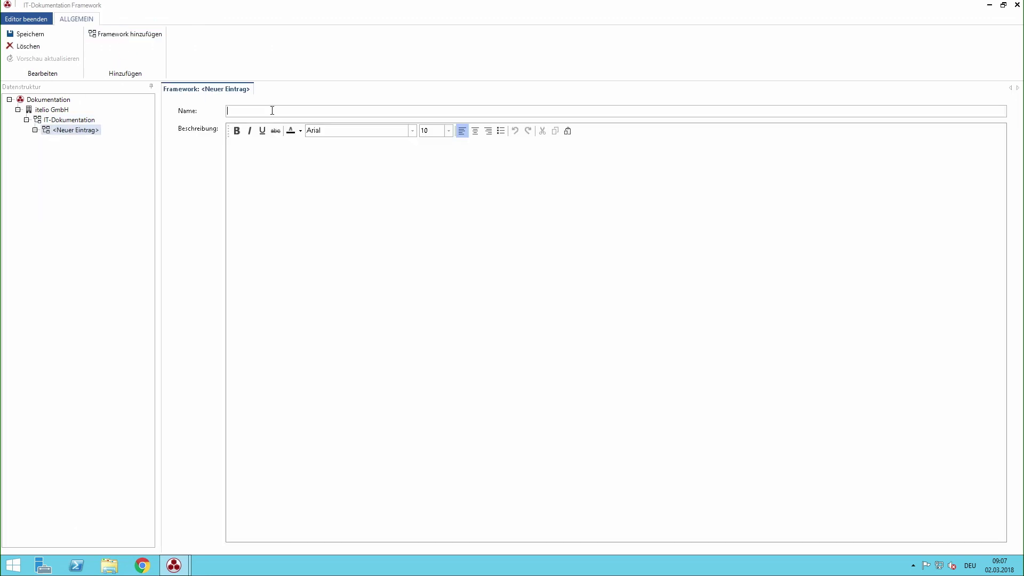
{"action": "type", "text": "TOGAF"}
{"action": "left_click", "coordinate": [45, 34]}
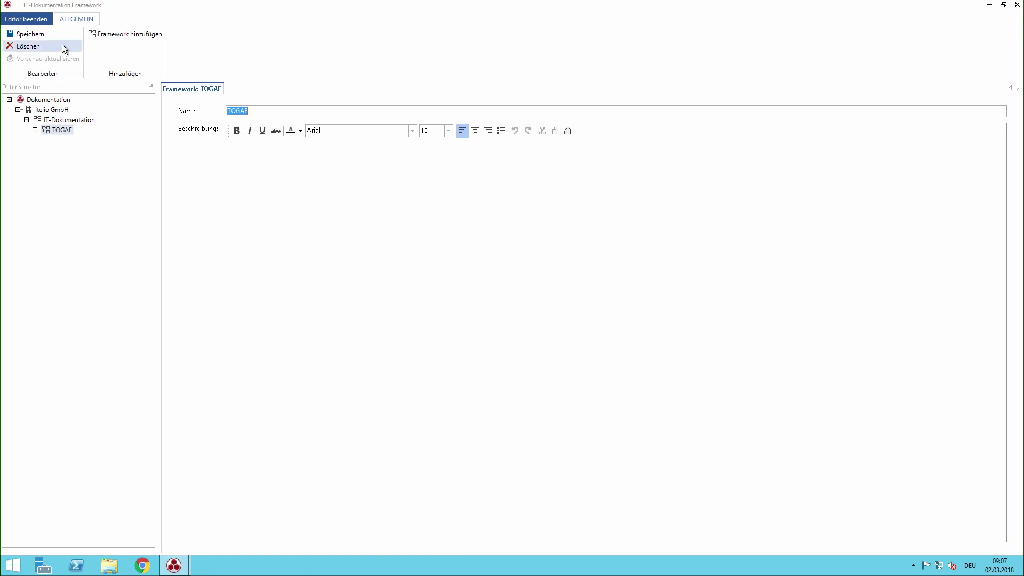
Add a view named Architekturansicht to the TOGAF framework and save it.
{"action": "left_click", "coordinate": [35, 129]}
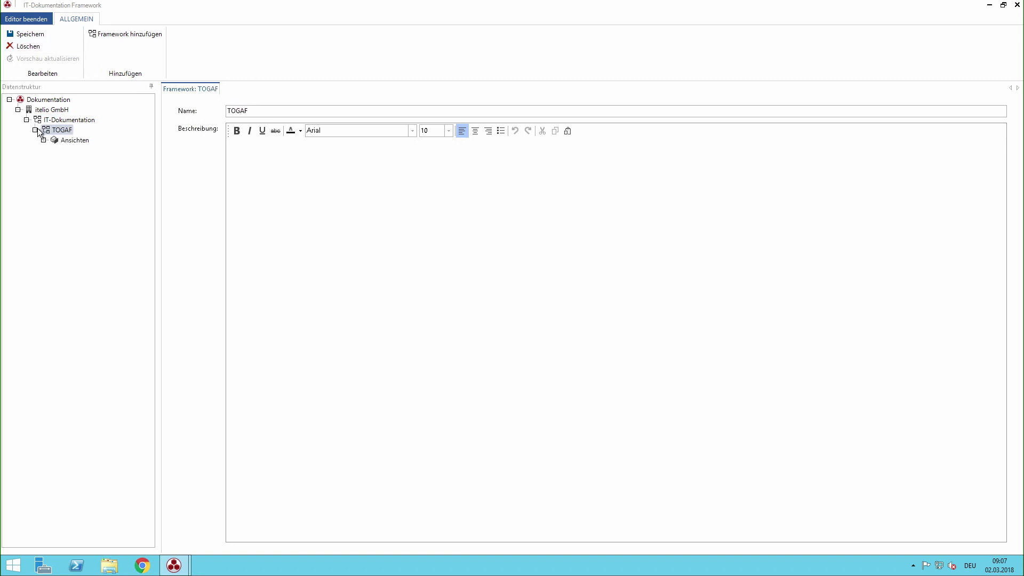
{"action": "left_click", "coordinate": [56, 140]}
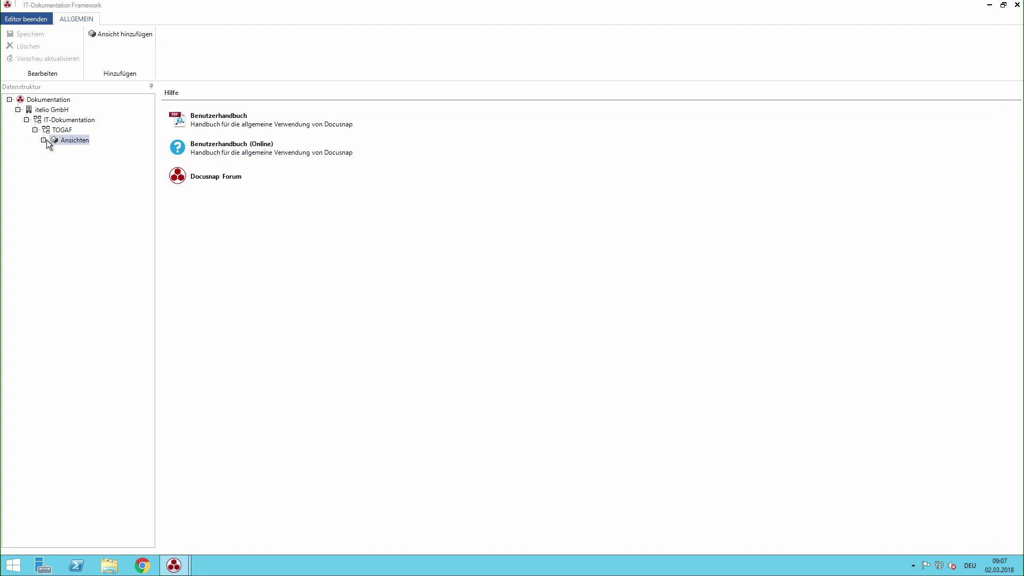
{"action": "left_click", "coordinate": [101, 36]}
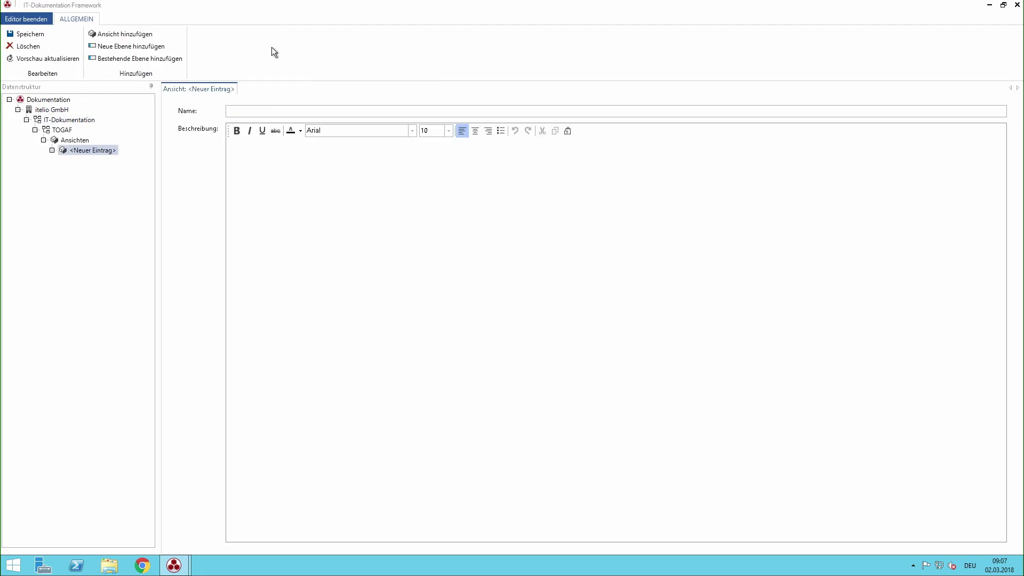
{"action": "left_click", "coordinate": [261, 110]}
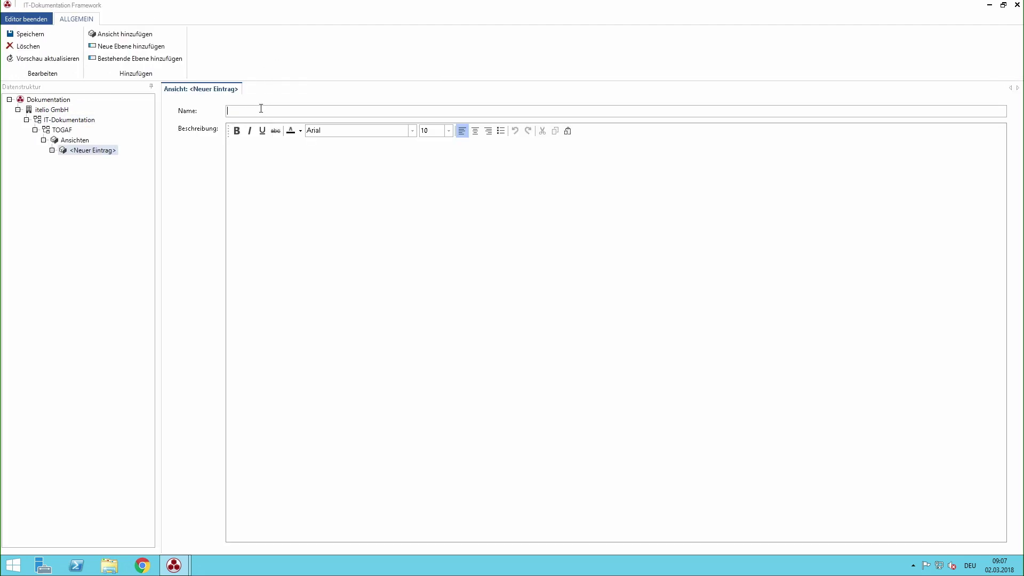
{"action": "type", "text": "Architekturansicht"}
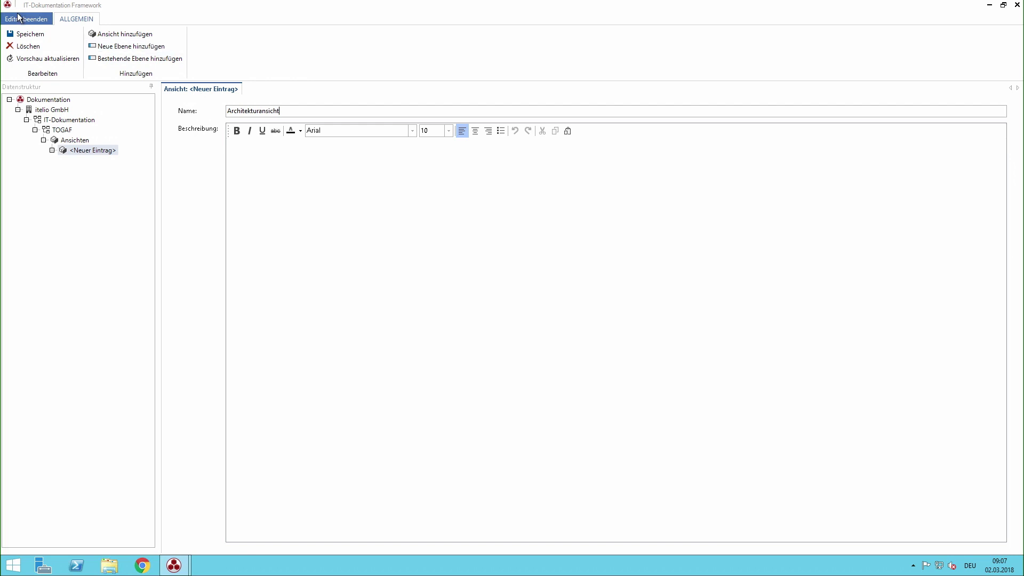
{"action": "left_click", "coordinate": [31, 34]}
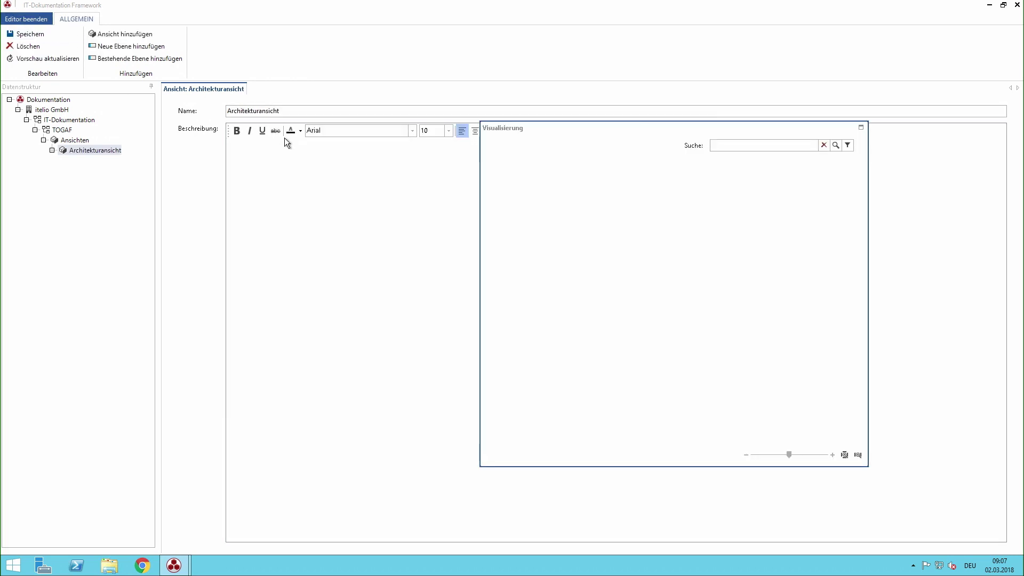
Dock the floating Visualisierung preview beside the Architekturansicht form.
{"action": "left_click_drag", "start_coordinate": [535, 129], "coordinate": [996, 276]}
{"action": "left_click", "coordinate": [59, 139]}
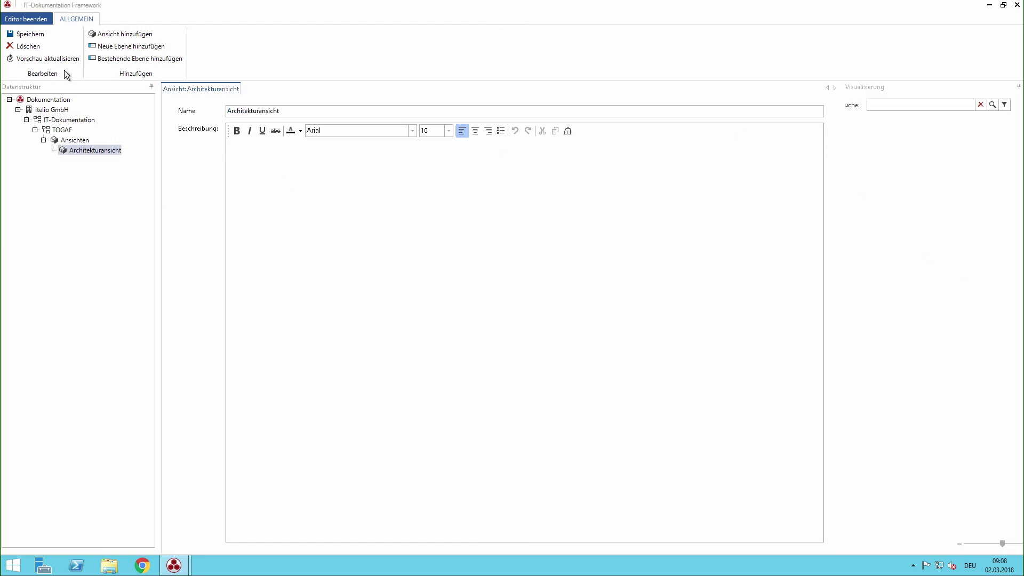
Add a new level named Geschäft to the Architekturansicht view with a light blue colour.
{"action": "left_click", "coordinate": [114, 49]}
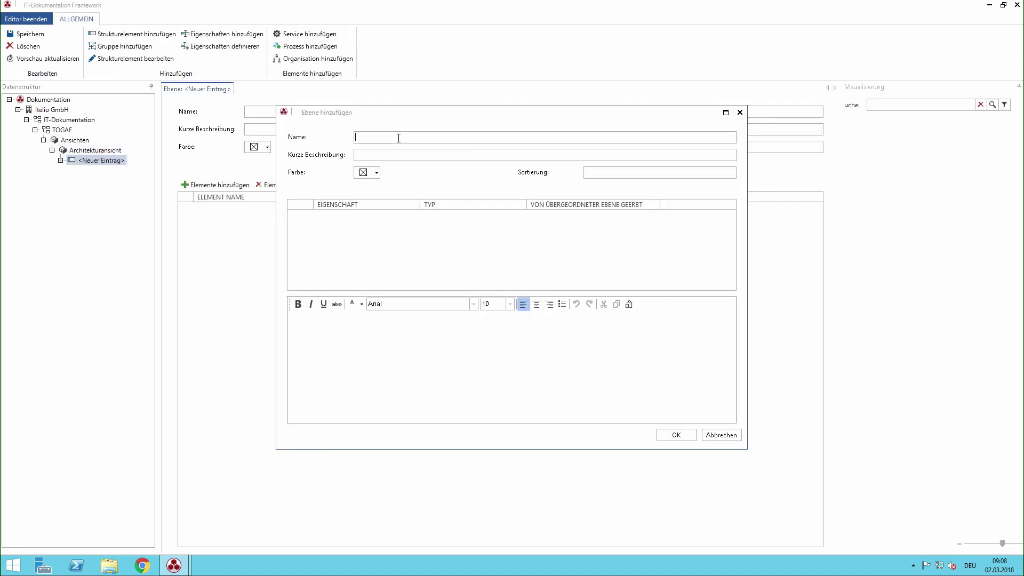
{"action": "type", "text": "Geschäftsarchitektur"}
{"action": "left_click", "coordinate": [380, 137], "text": "shift"}
{"action": "key", "text": "BackSpace"}
{"action": "left_click", "coordinate": [373, 174]}
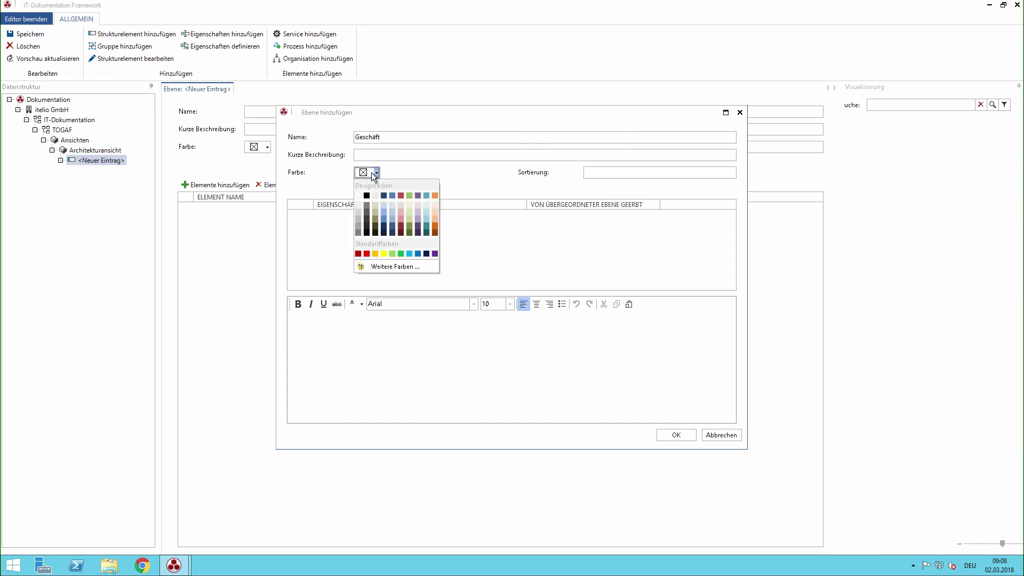
{"action": "left_click", "coordinate": [383, 210]}
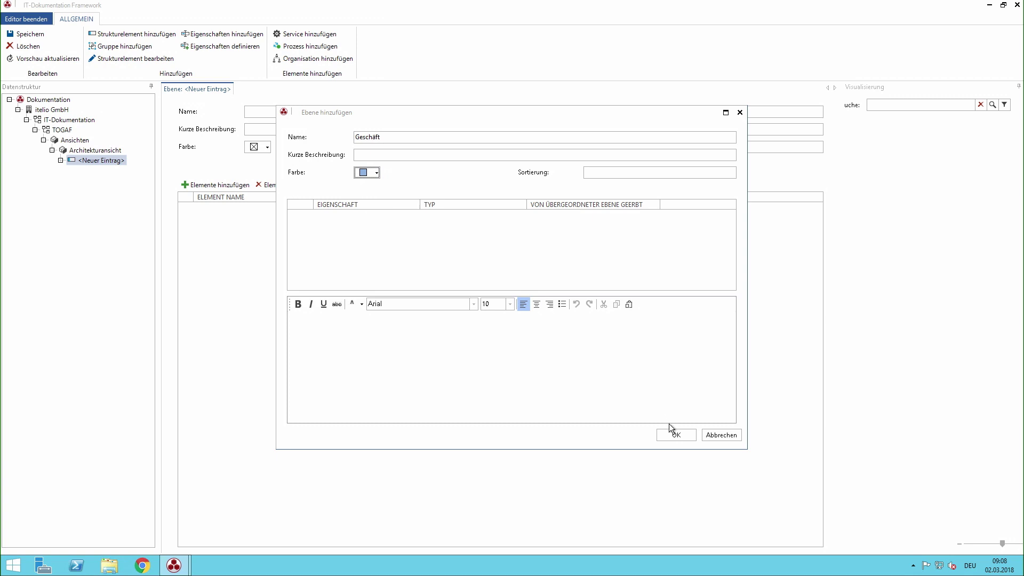
{"action": "left_click", "coordinate": [675, 436]}
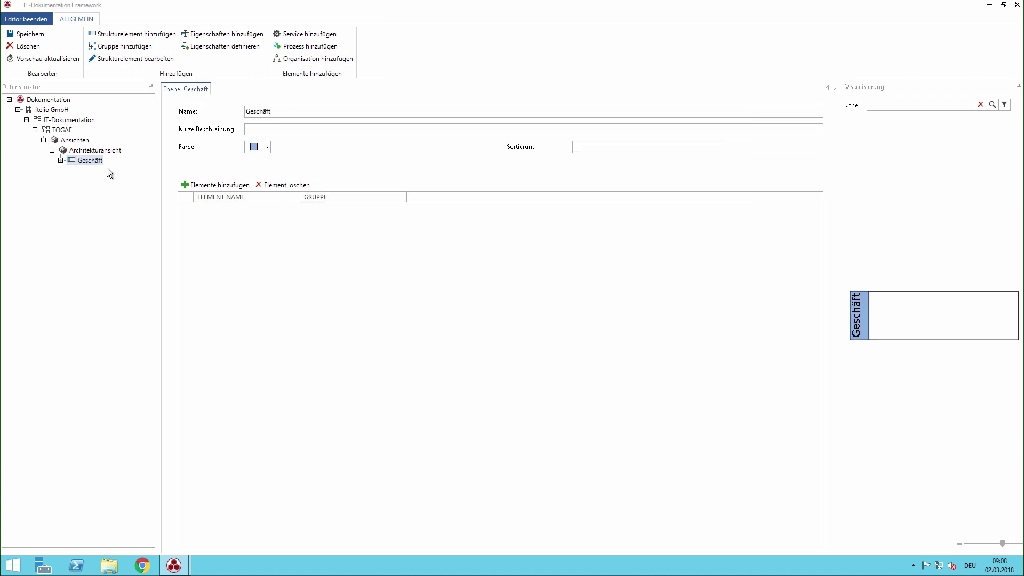
Add a new level named Informationssysteme to the Architekturansicht view with a light red colour.
{"action": "left_click", "coordinate": [97, 151]}
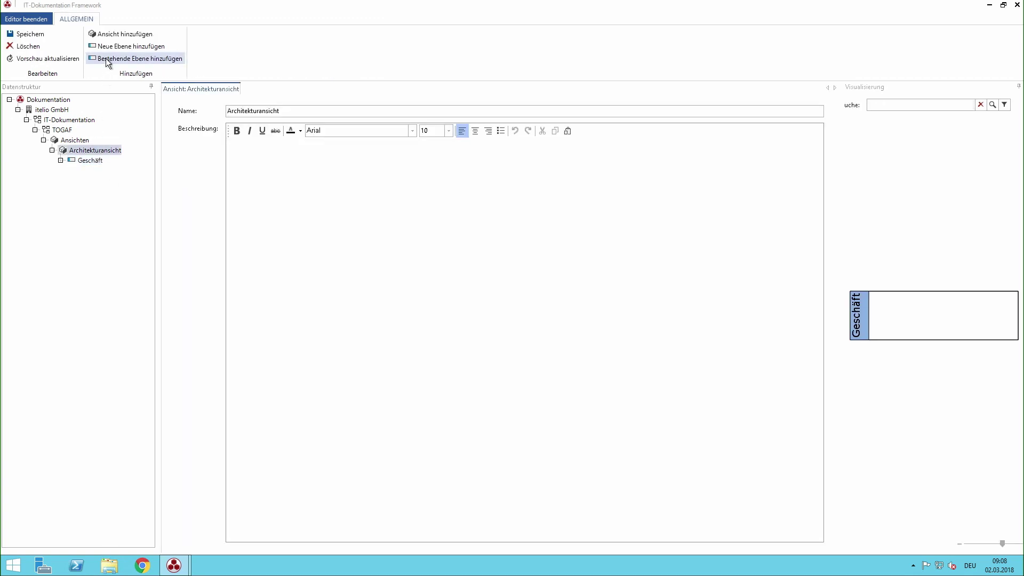
{"action": "left_click", "coordinate": [112, 50]}
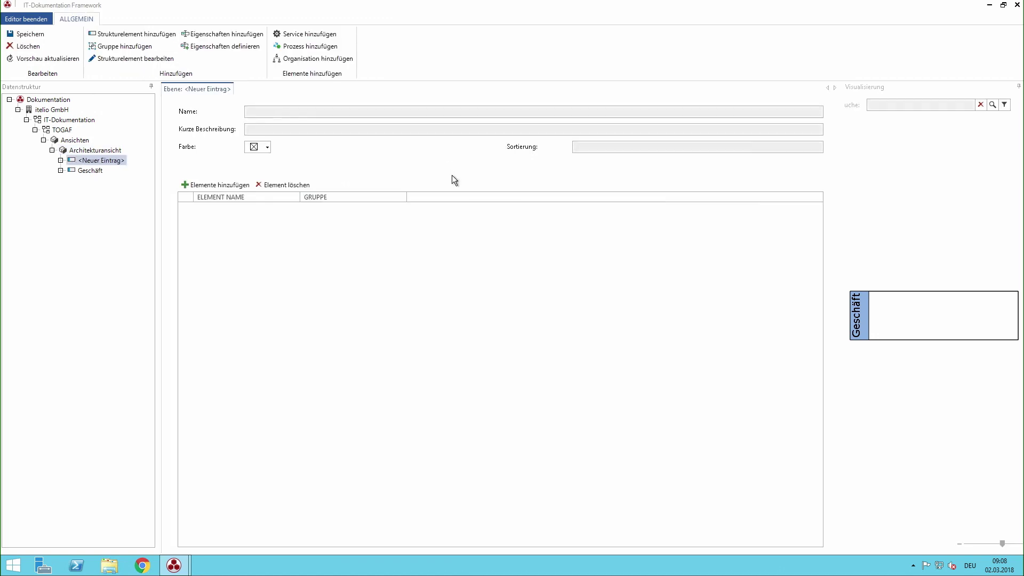
{"action": "type", "text": "Informationssysteme"}
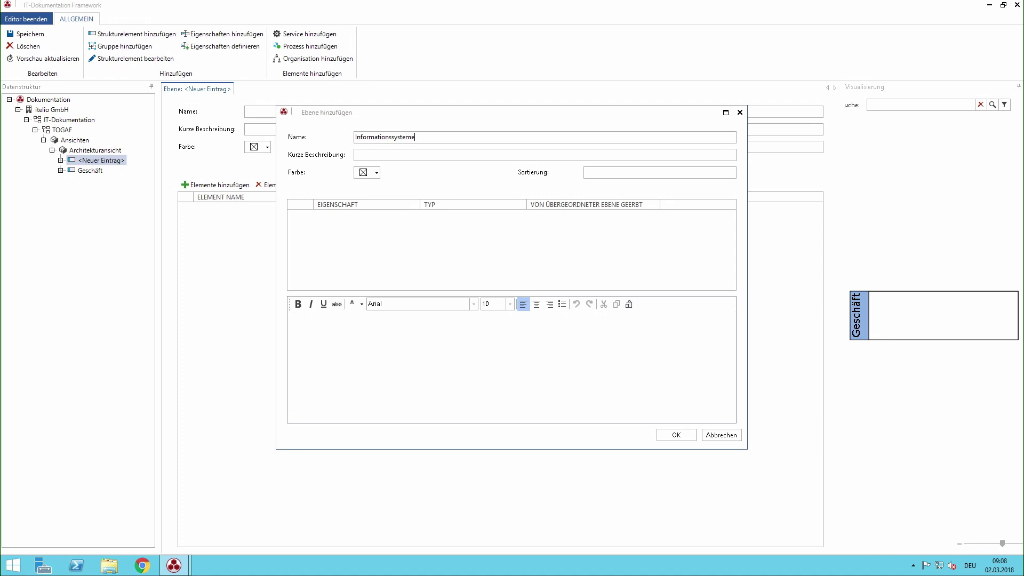
{"action": "left_click", "coordinate": [376, 172]}
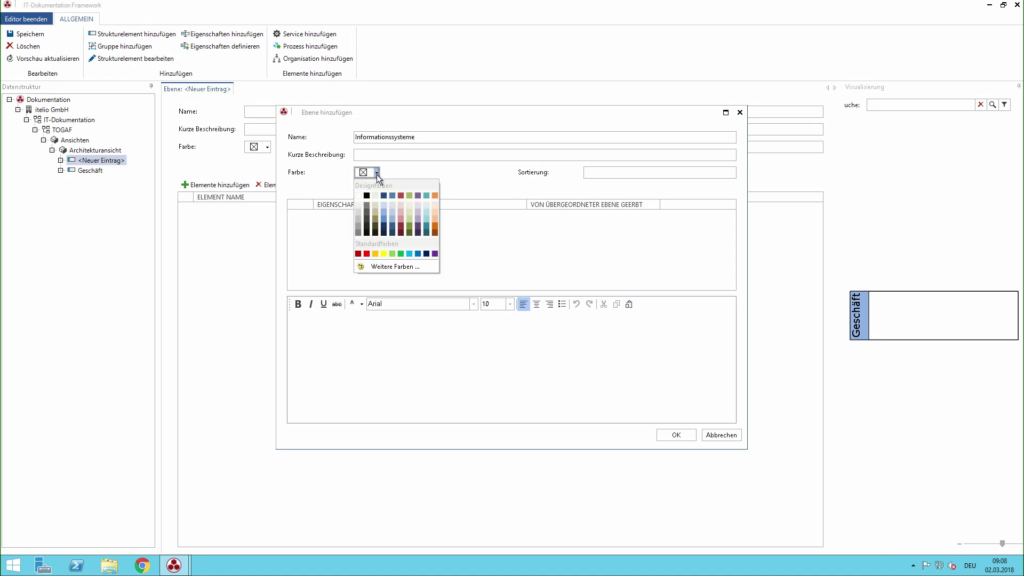
{"action": "left_click", "coordinate": [403, 213]}
{"action": "left_click", "coordinate": [671, 436]}
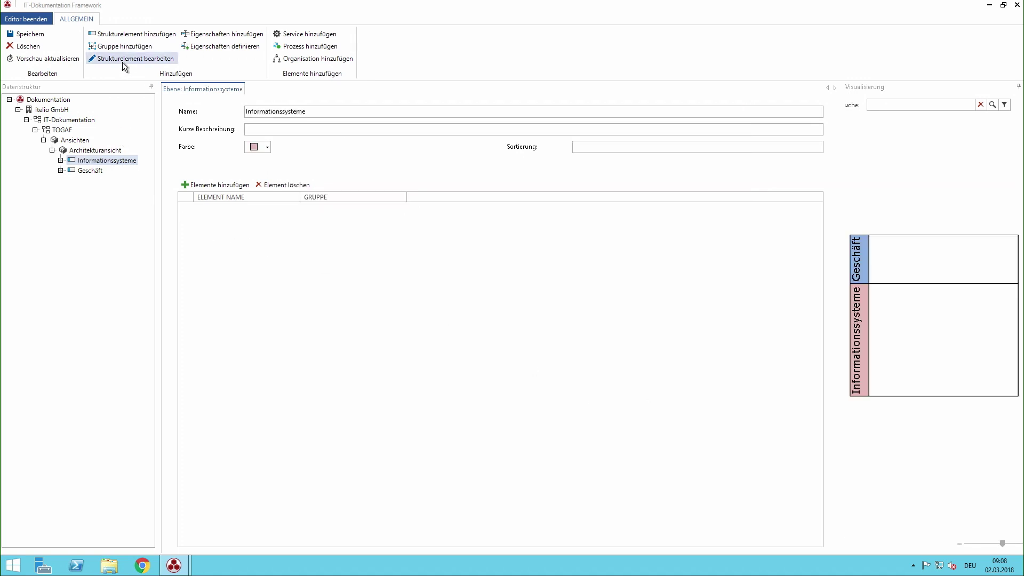
Add a new level named Technologie to the Architekturansicht view with a light green colour.
{"action": "left_click", "coordinate": [105, 151]}
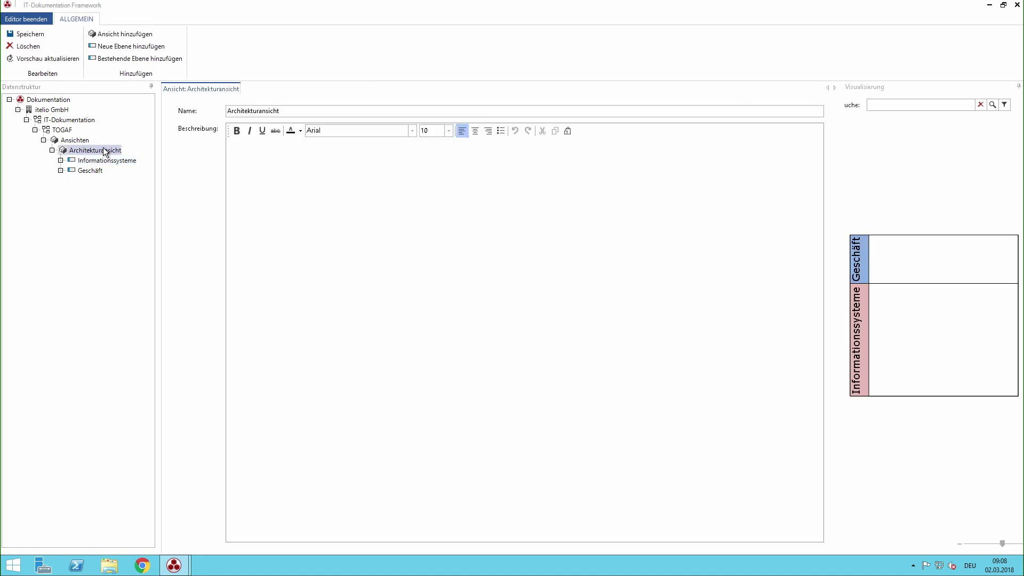
{"action": "left_click", "coordinate": [111, 47]}
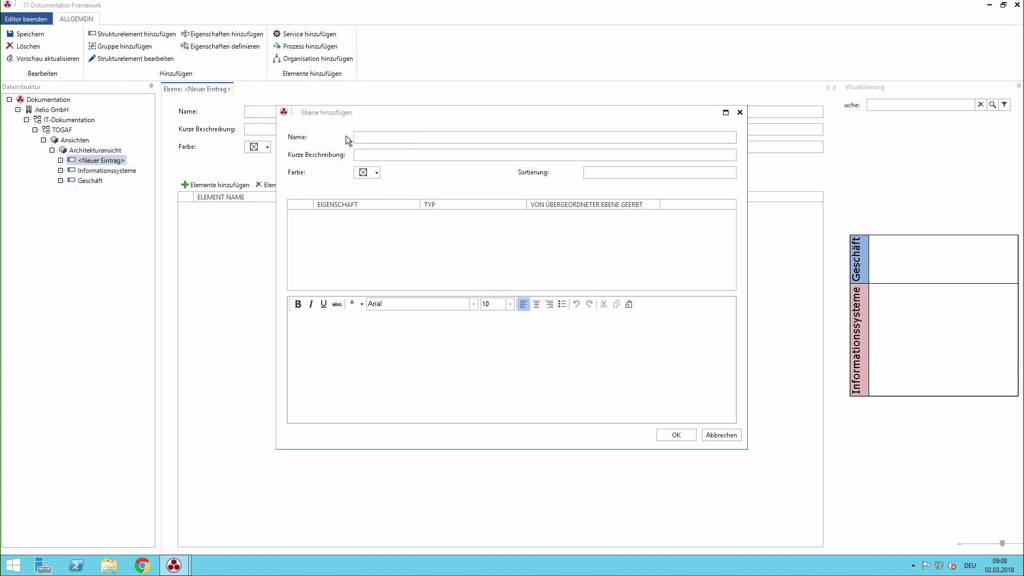
{"action": "left_click", "coordinate": [384, 140]}
{"action": "type", "text": "Technologie"}
{"action": "left_click", "coordinate": [376, 173]}
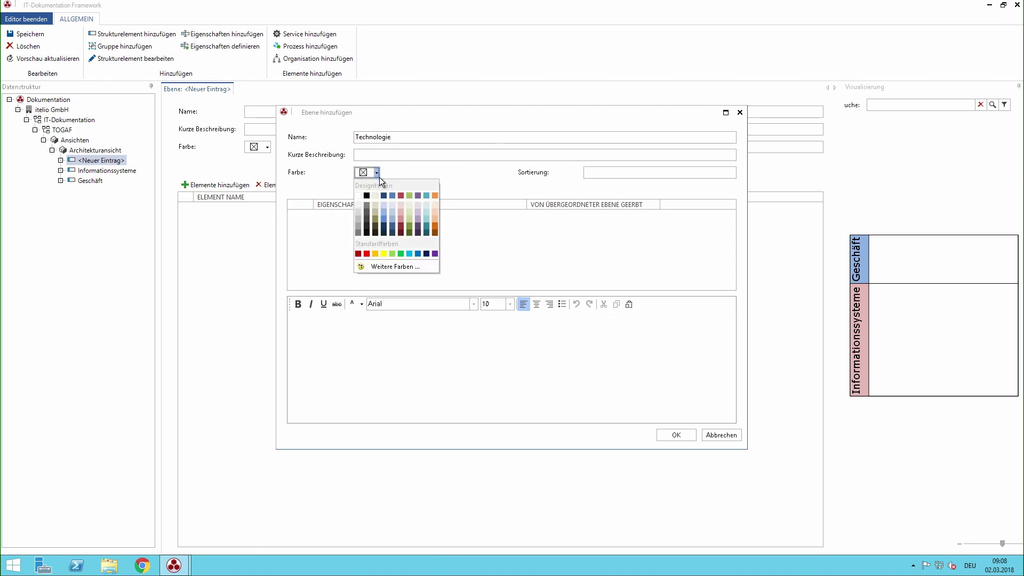
{"action": "left_click", "coordinate": [408, 210]}
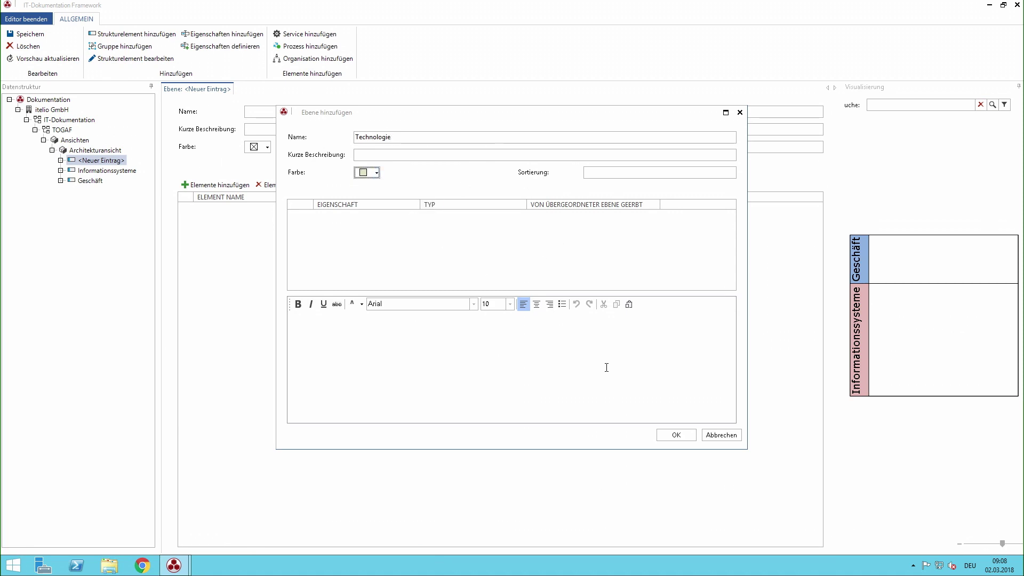
{"action": "left_click", "coordinate": [675, 434]}
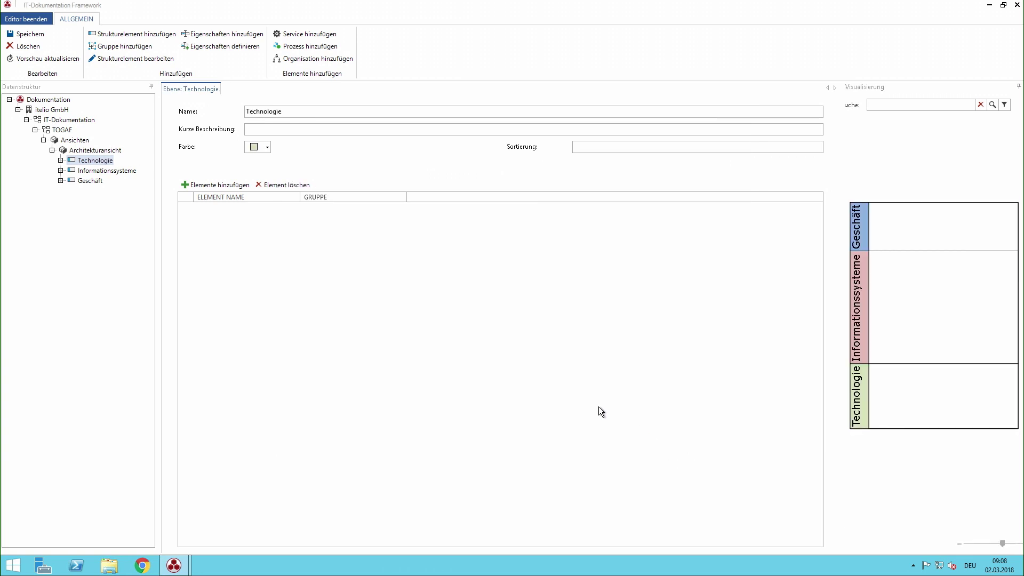
Set and save the levels' sort order: Technologie 3, Geschäft 1 and Informationssysteme 2.
{"action": "left_click", "coordinate": [586, 152]}
{"action": "type", "text": "3"}
{"action": "left_click", "coordinate": [30, 33]}
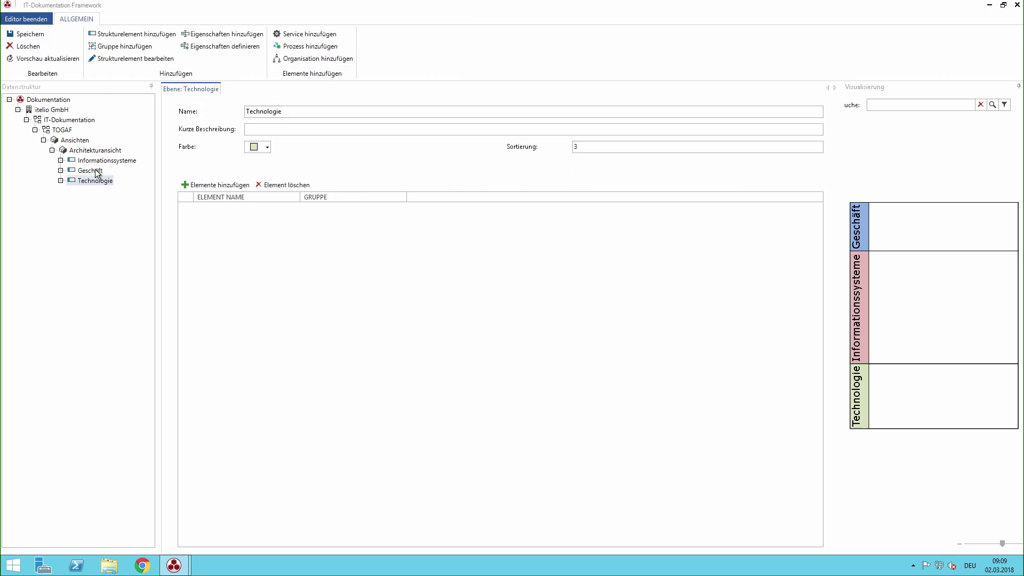
{"action": "left_click", "coordinate": [90, 170]}
{"action": "left_click", "coordinate": [593, 145]}
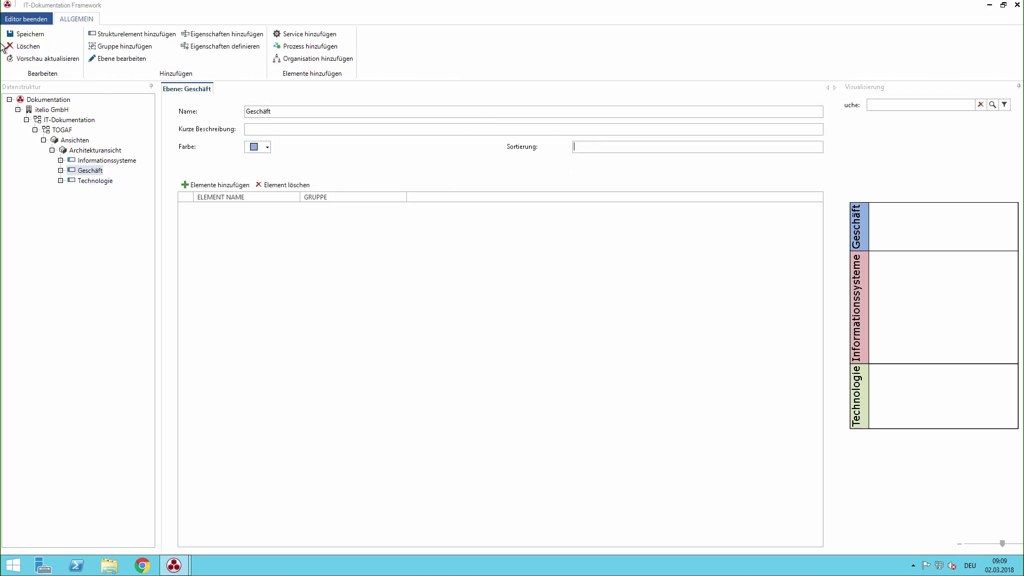
{"action": "type", "text": "1"}
{"action": "left_click", "coordinate": [31, 33]}
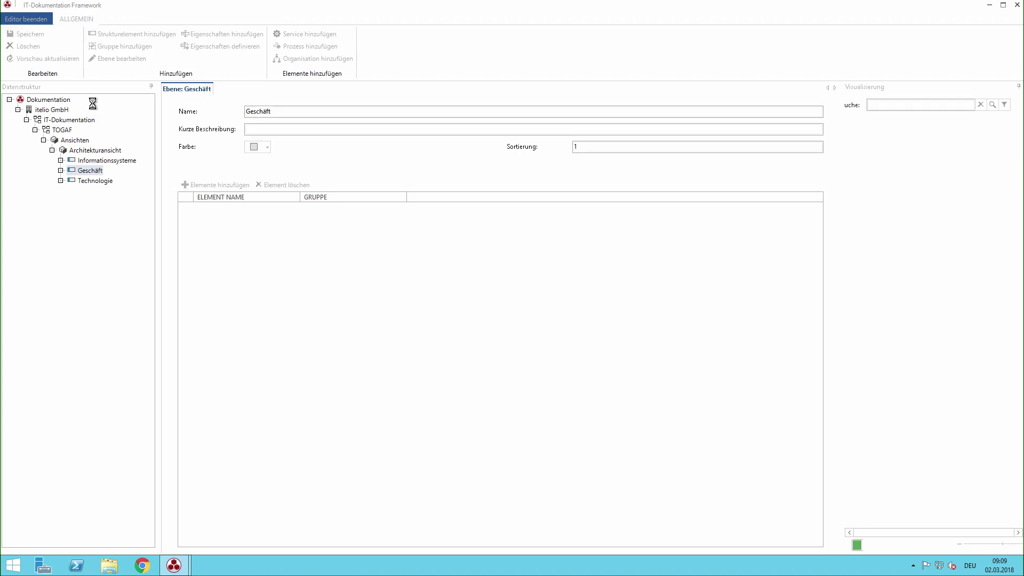
{"action": "left_click", "coordinate": [102, 161]}
{"action": "left_click", "coordinate": [600, 145]}
{"action": "type", "text": "2"}
{"action": "left_click", "coordinate": [37, 35]}
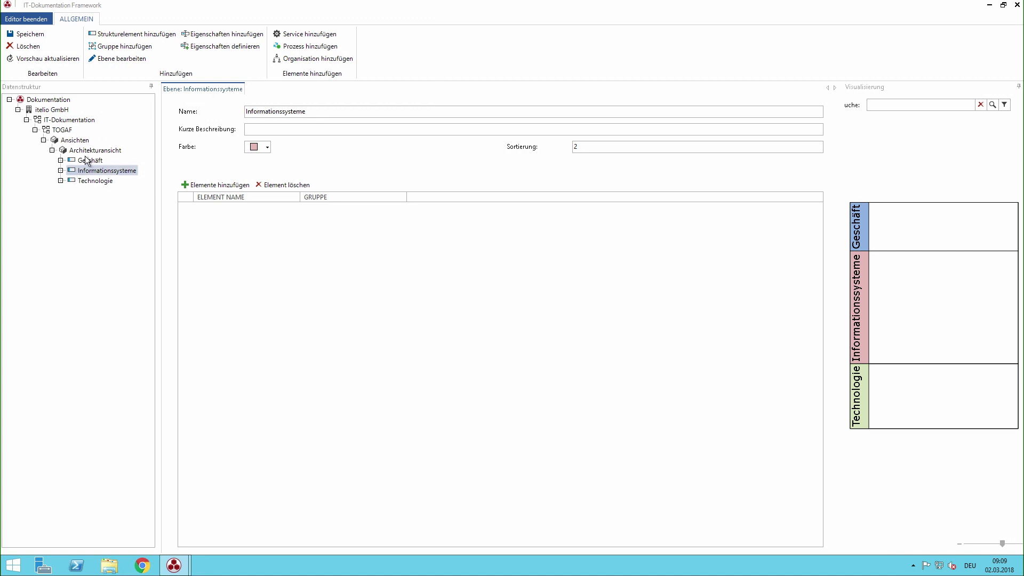
Add a structure element named Daten to the Informationssysteme level with a pale red colour.
{"action": "left_click", "coordinate": [148, 34]}
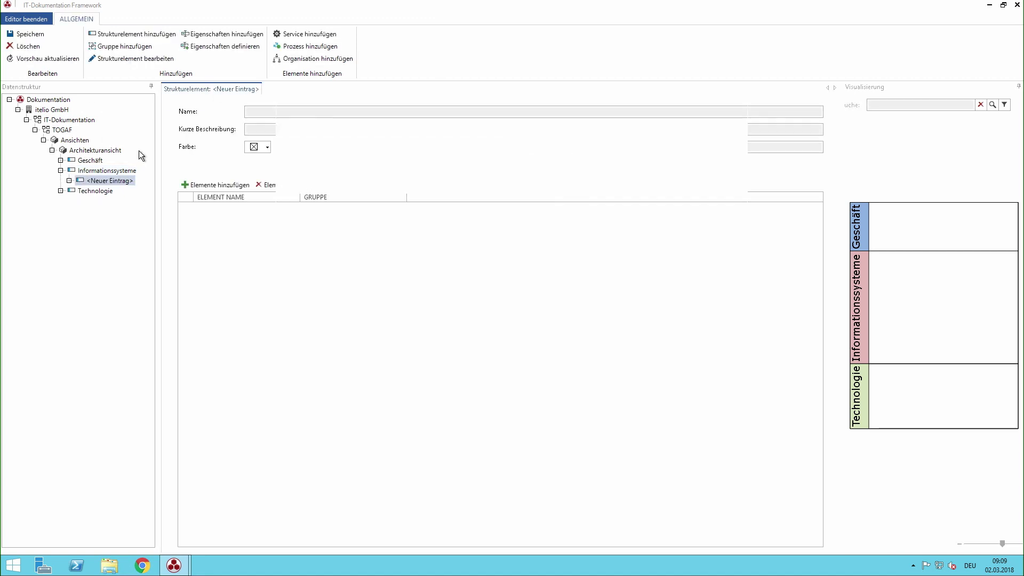
{"action": "type", "text": "Daten"}
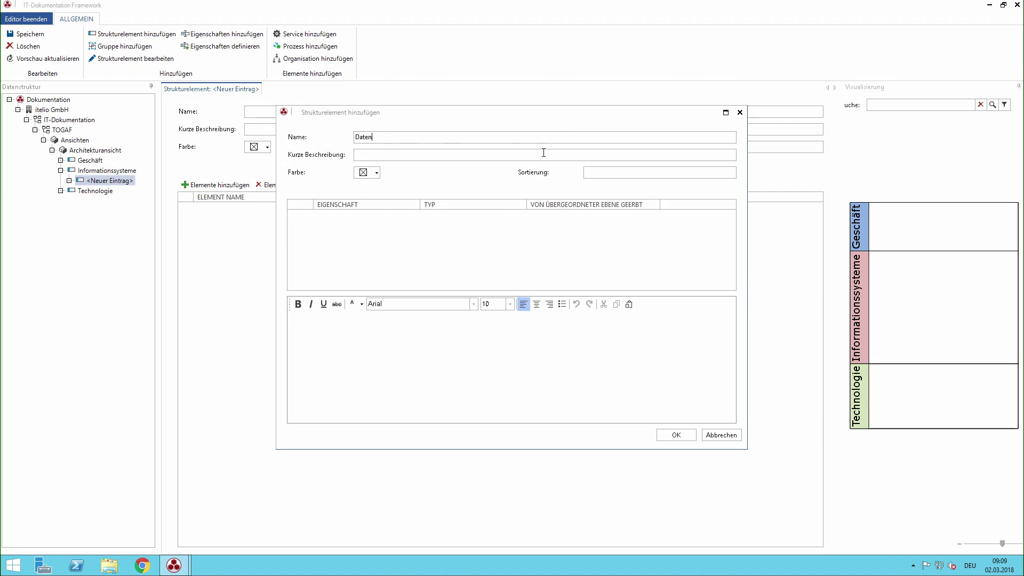
{"action": "left_click", "coordinate": [376, 174]}
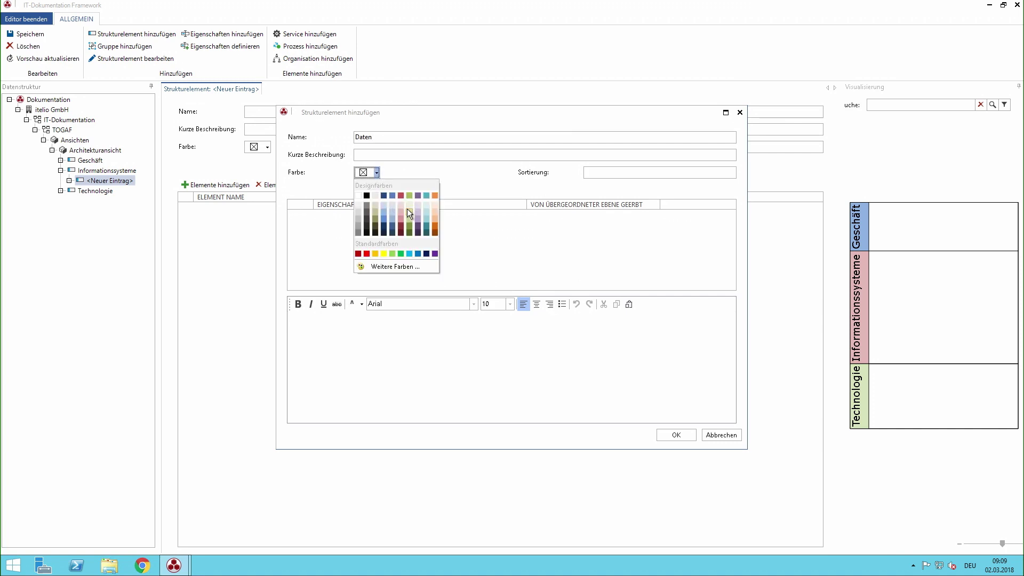
{"action": "left_click", "coordinate": [400, 206]}
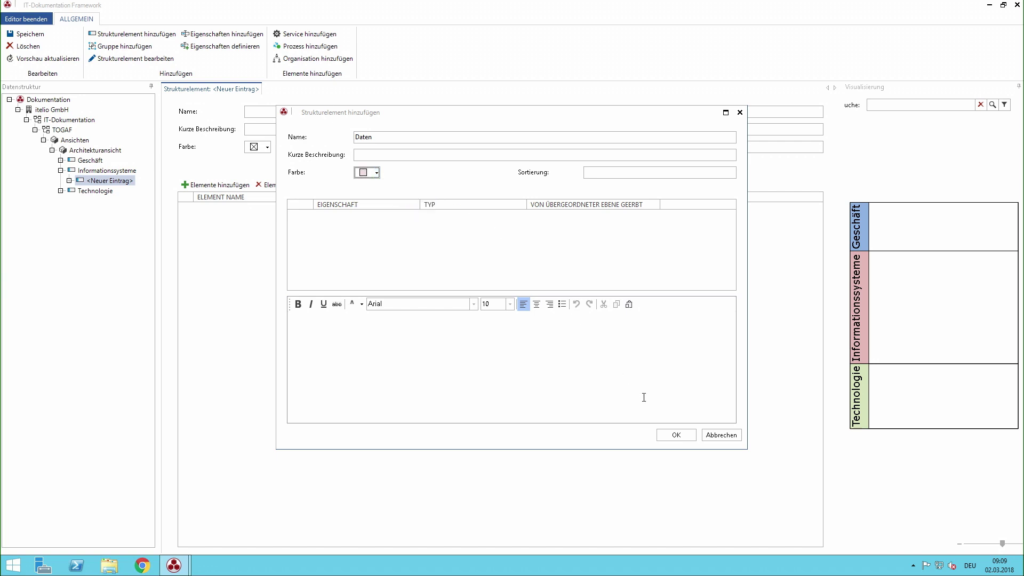
{"action": "left_click", "coordinate": [675, 435]}
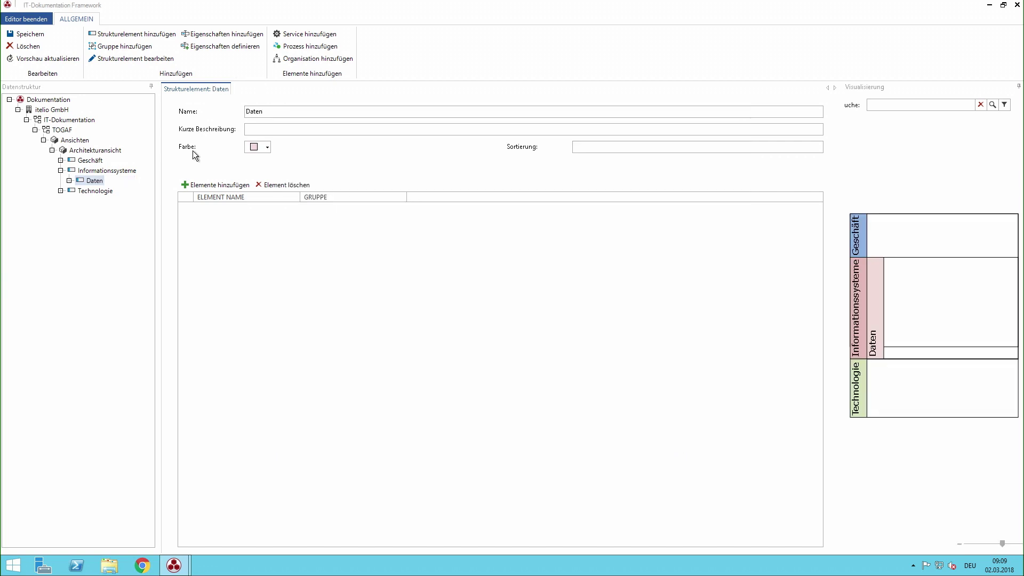
Add a structure element named Anwendung to the Informationssysteme level with a pale green colour.
{"action": "left_click", "coordinate": [108, 171]}
{"action": "left_click", "coordinate": [128, 35]}
{"action": "type", "text": "A"}
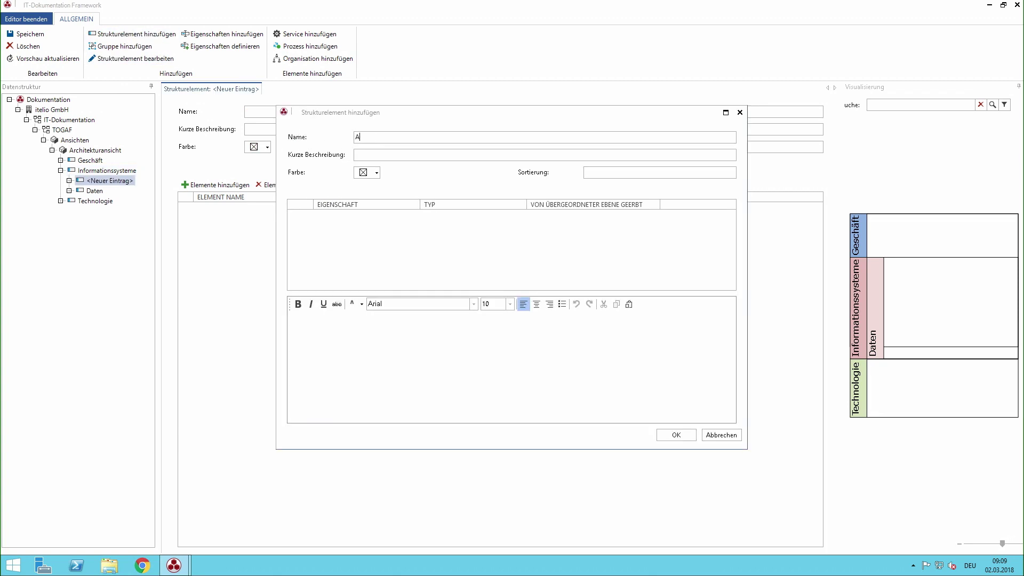
{"action": "type", "text": "nwendung"}
{"action": "left_click", "coordinate": [376, 172]}
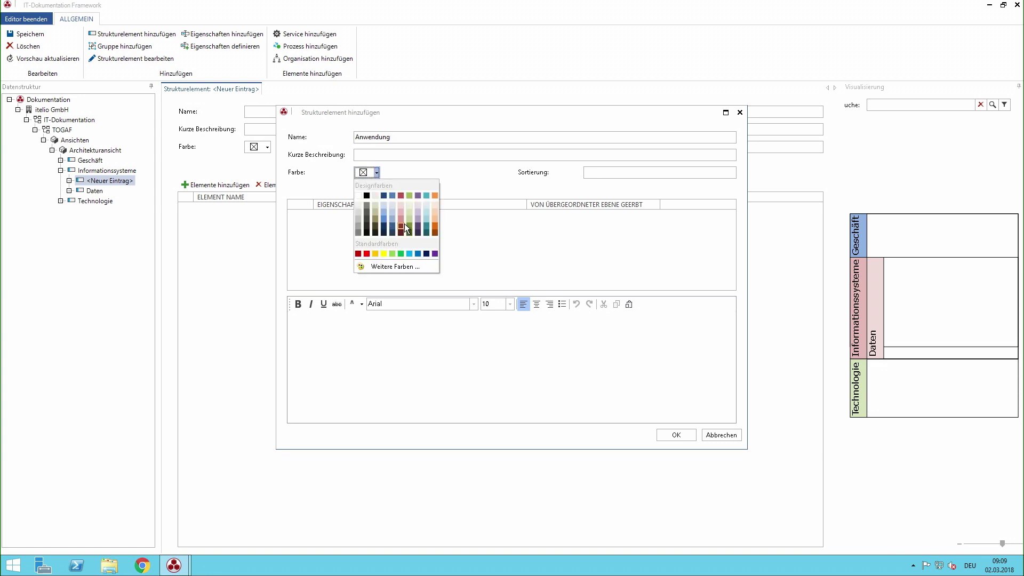
{"action": "left_click", "coordinate": [410, 207]}
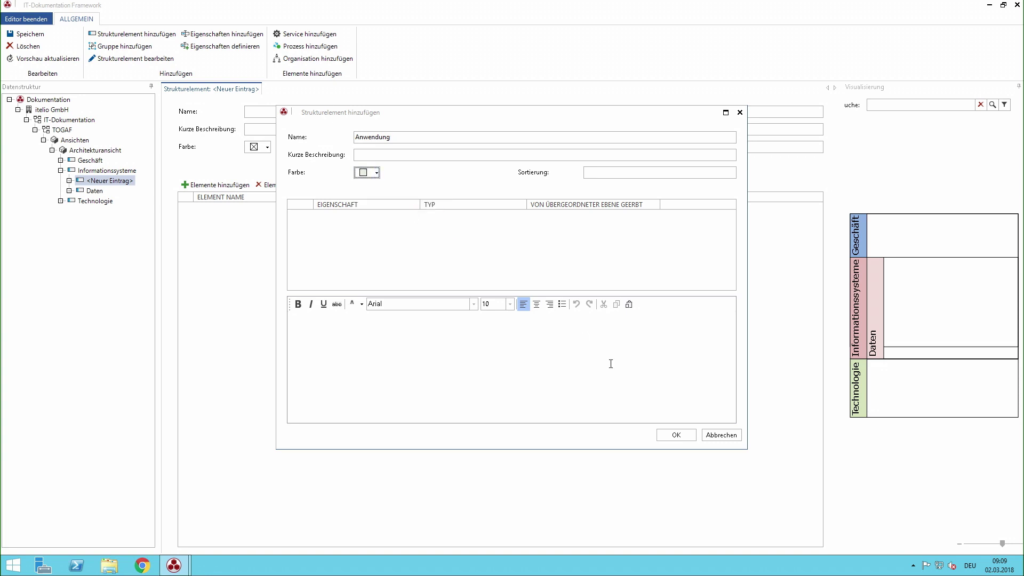
{"action": "left_click", "coordinate": [674, 435]}
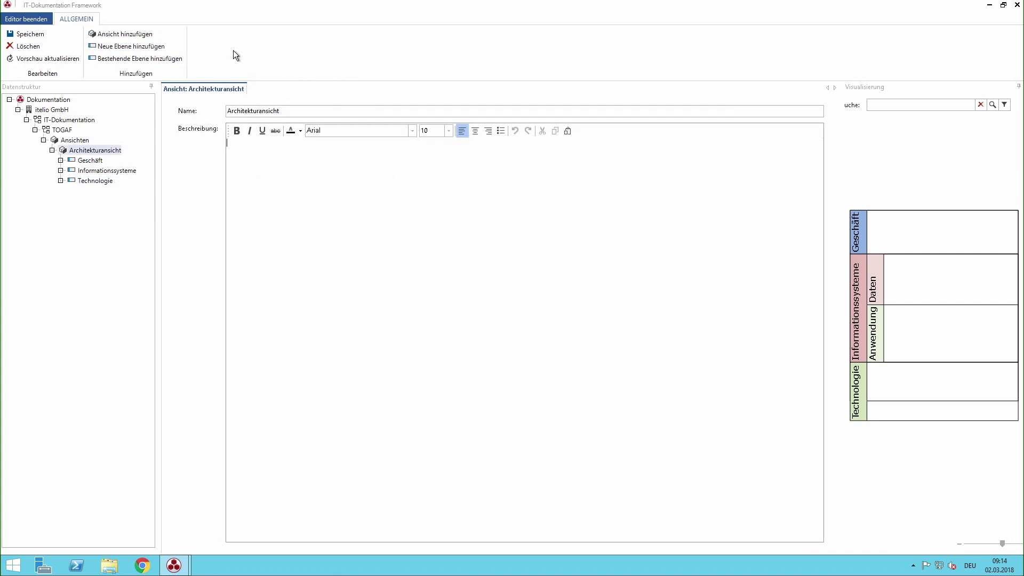
Add an organisation named Vertrieb to the Geschäft level.
{"action": "left_click", "coordinate": [85, 161]}
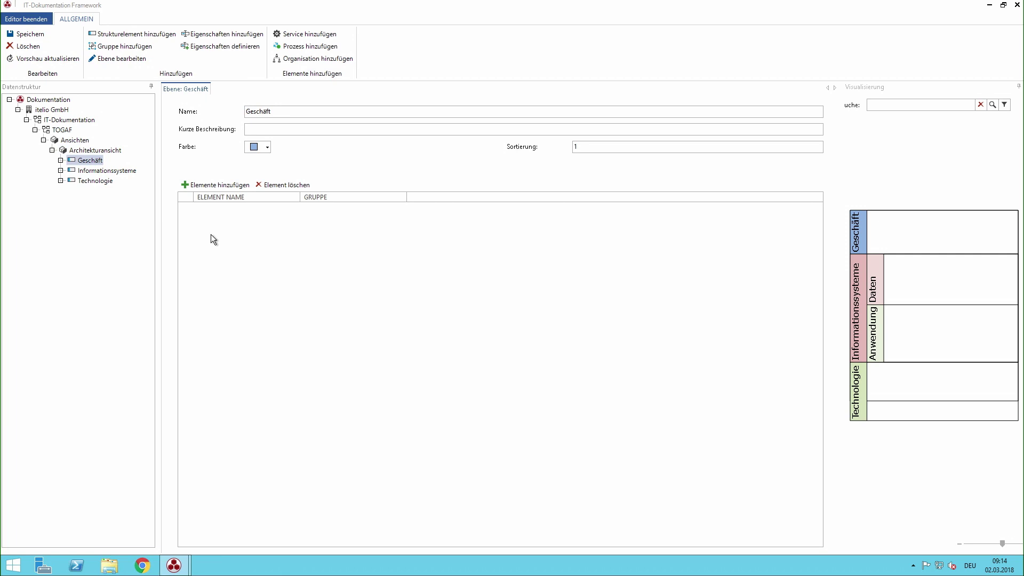
{"action": "left_click", "coordinate": [315, 58]}
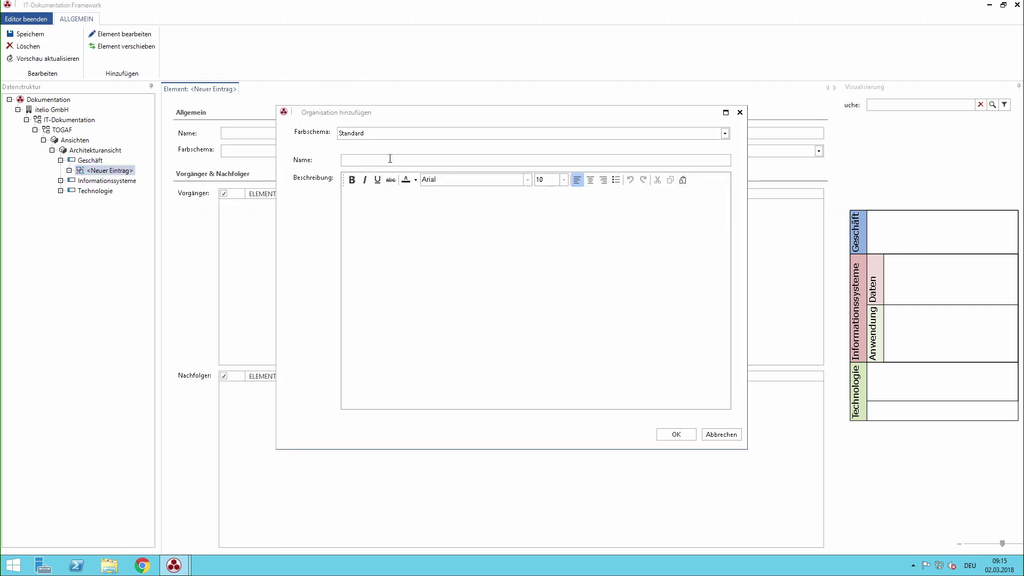
{"action": "type", "text": "Vertrieb"}
{"action": "left_click", "coordinate": [674, 434]}
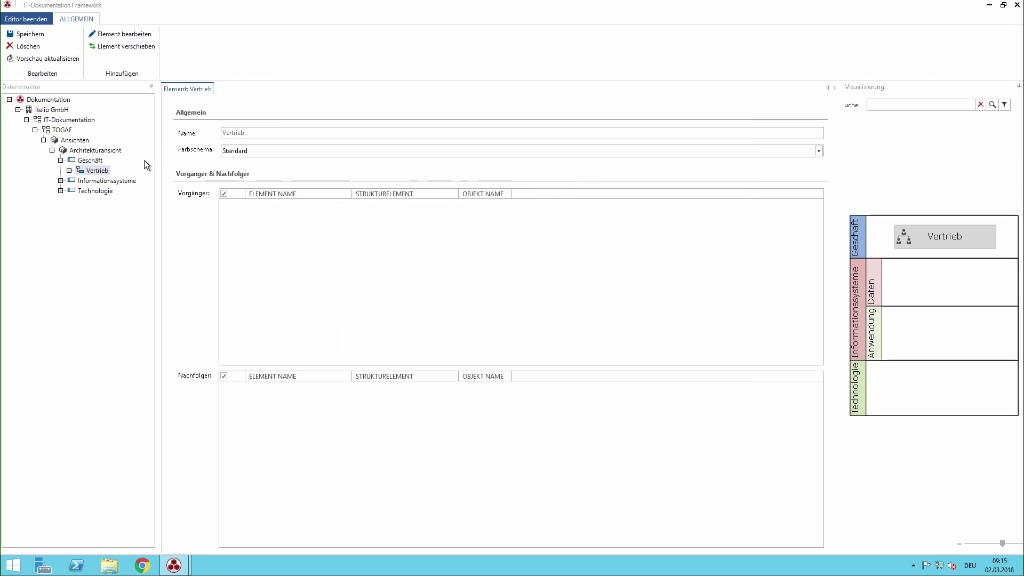
Add Exchange from the dsra.local application servers to the Anwendung structure element and save it with Vertrieb as its predecessor.
{"action": "left_click", "coordinate": [60, 180]}
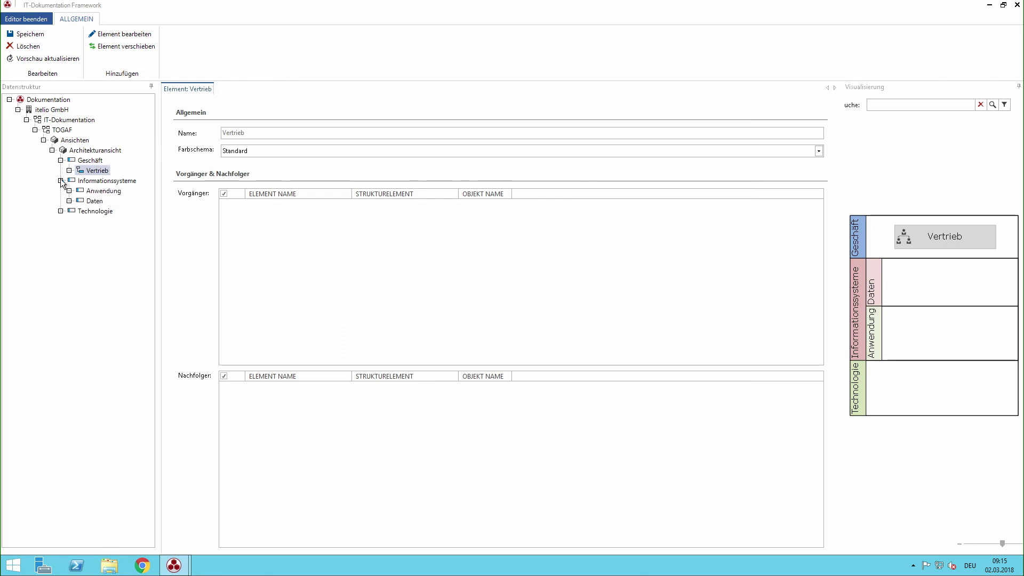
{"action": "left_click", "coordinate": [86, 193]}
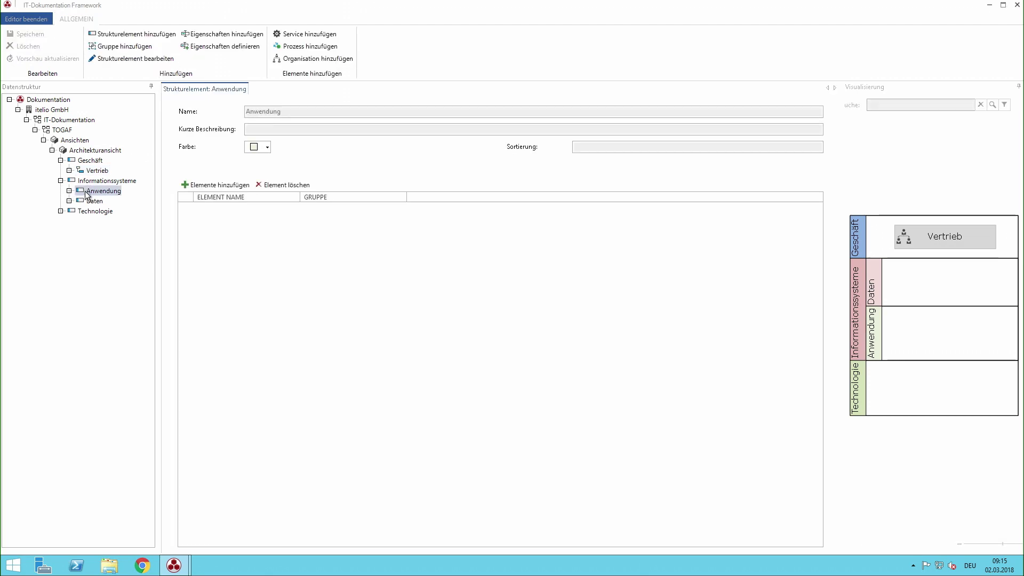
{"action": "left_click", "coordinate": [218, 185]}
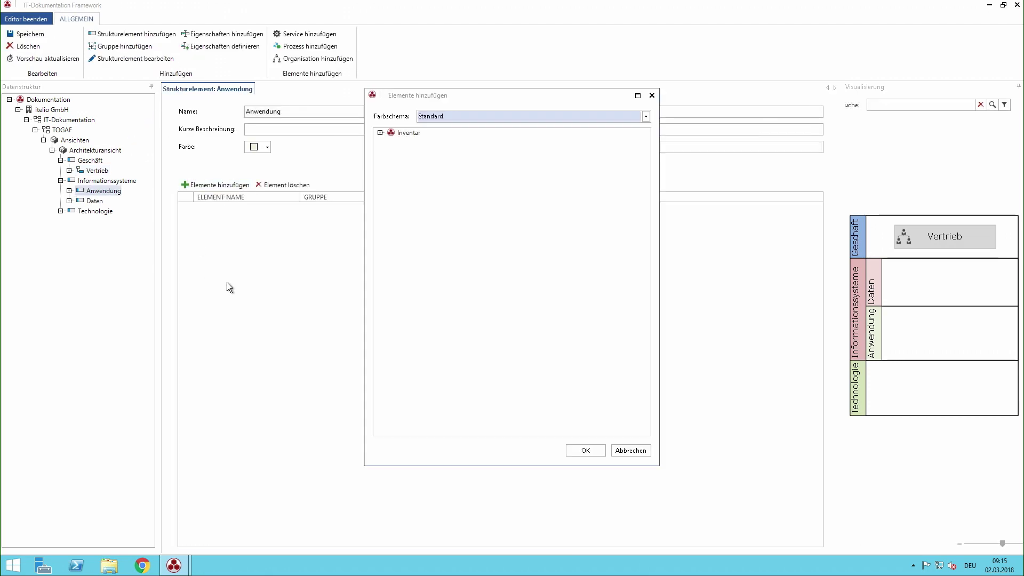
{"action": "left_click", "coordinate": [380, 132]}
{"action": "left_click", "coordinate": [388, 143]}
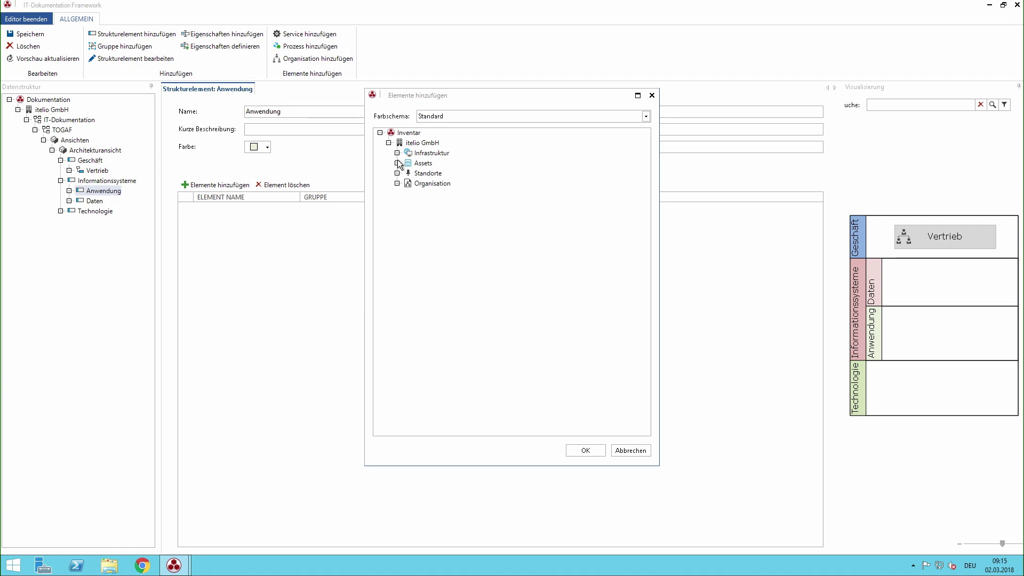
{"action": "left_click", "coordinate": [396, 153]}
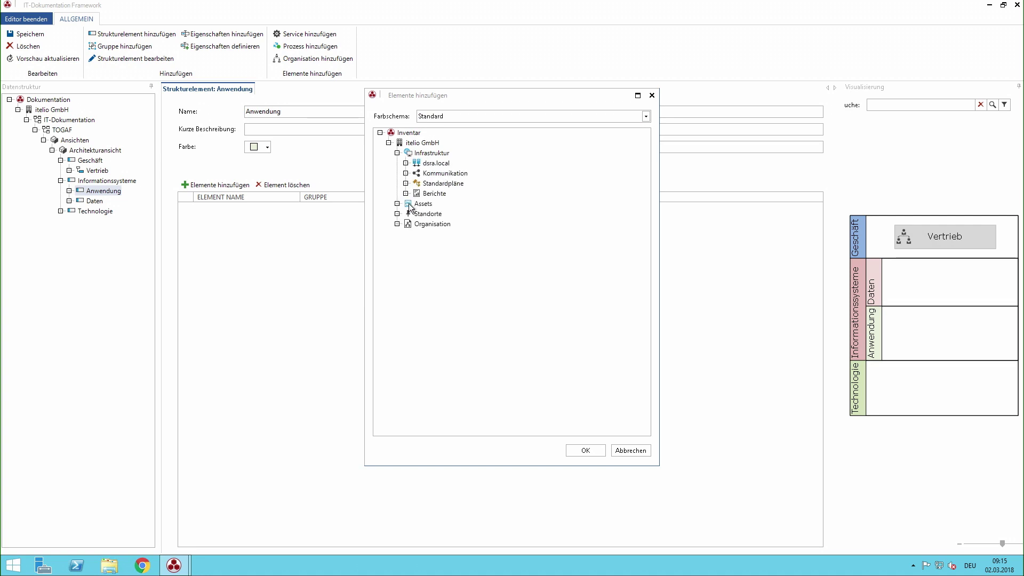
{"action": "left_click", "coordinate": [406, 163]}
{"action": "left_click", "coordinate": [414, 294]}
{"action": "left_click", "coordinate": [439, 307]}
{"action": "left_click", "coordinate": [591, 453]}
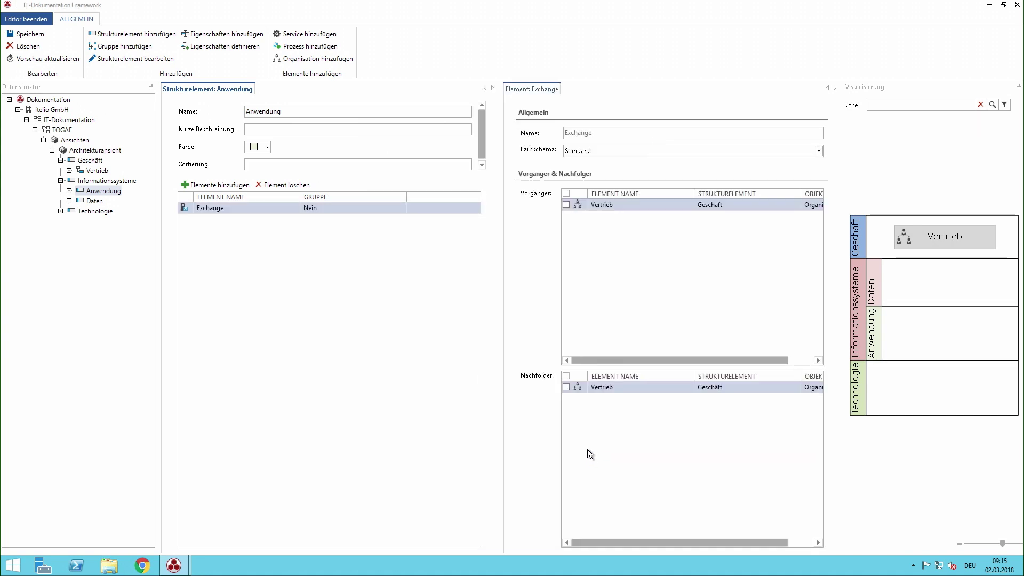
{"action": "left_click", "coordinate": [566, 205]}
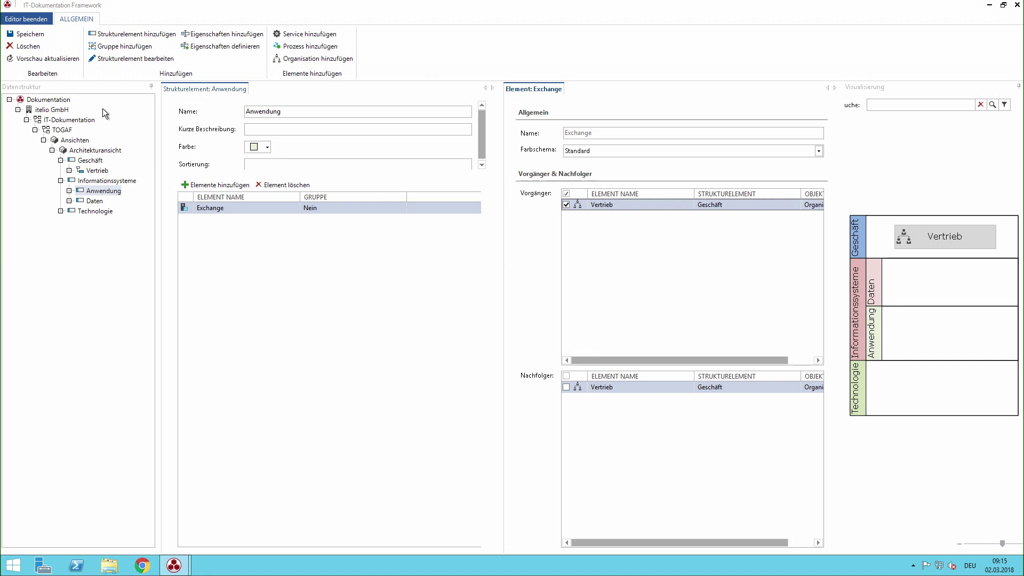
{"action": "left_click", "coordinate": [26, 33]}
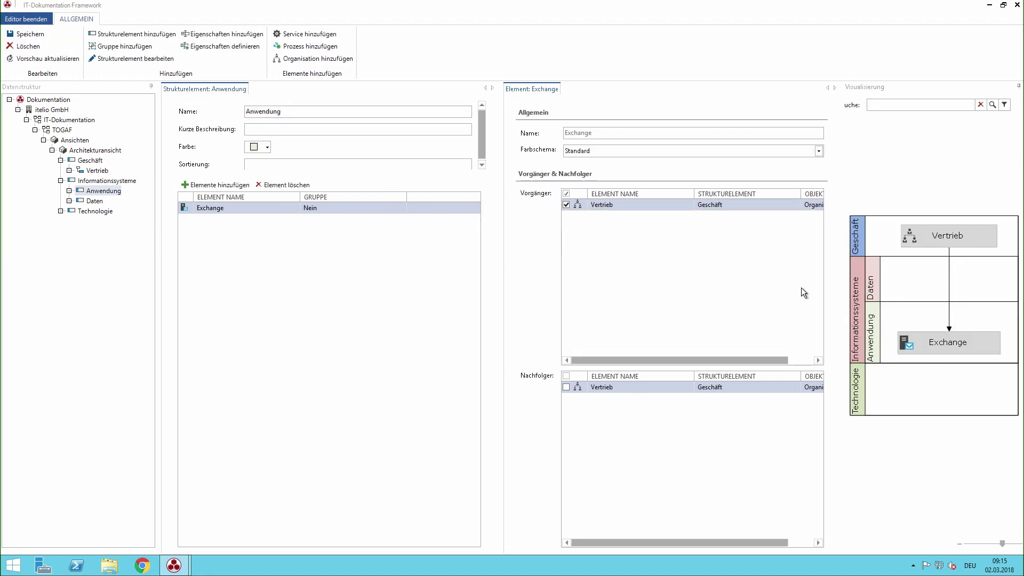
Add the DSRA organisation from the dsra.local Exchange inventory to the Daten structure element and save it with Exchange as its predecessor.
{"action": "left_click", "coordinate": [94, 201]}
{"action": "left_click", "coordinate": [213, 185]}
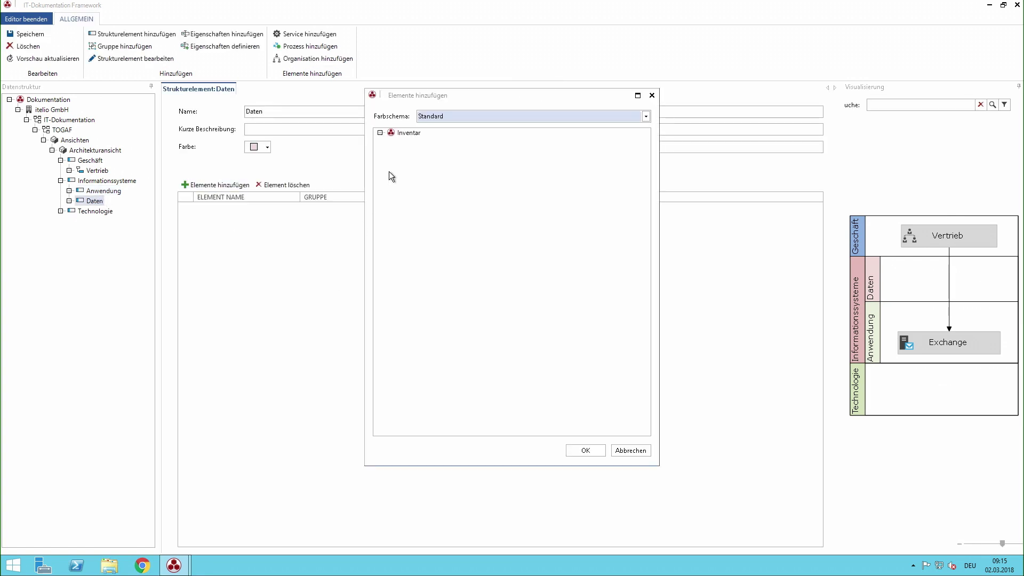
{"action": "left_click", "coordinate": [380, 133]}
{"action": "left_click", "coordinate": [389, 143]}
{"action": "left_click", "coordinate": [397, 153]}
{"action": "left_click", "coordinate": [406, 163]}
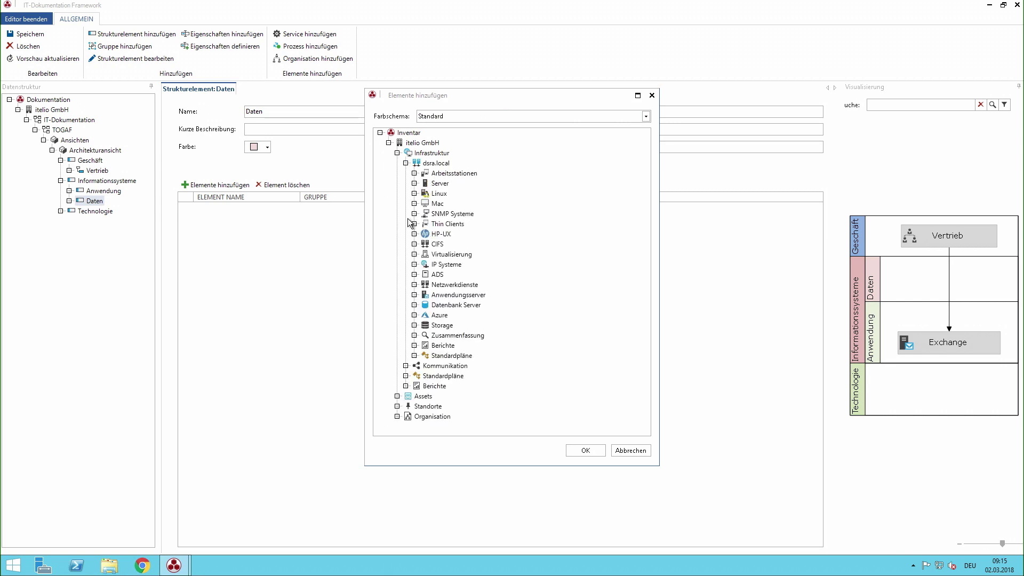
{"action": "left_click", "coordinate": [414, 295]}
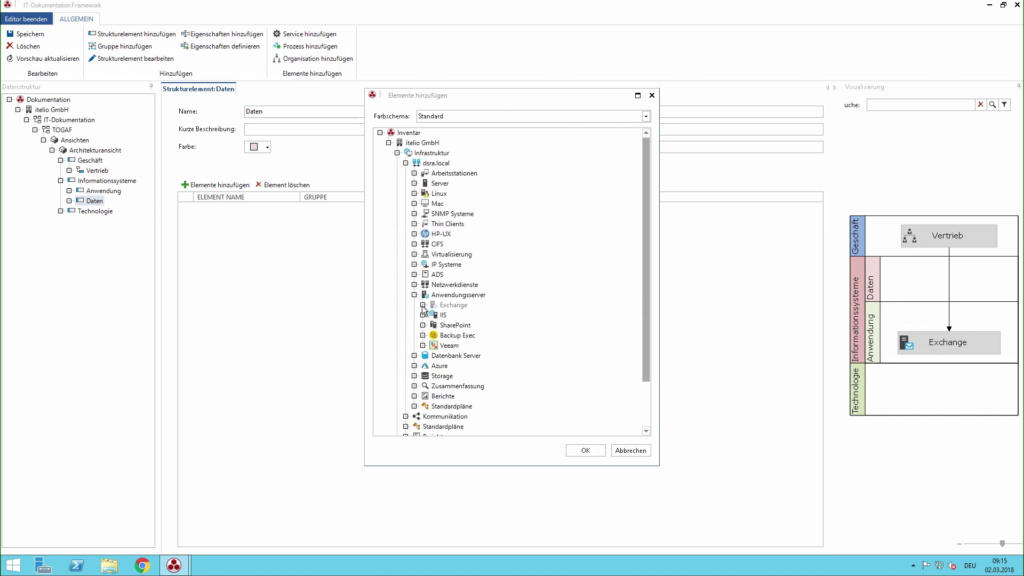
{"action": "left_click", "coordinate": [423, 305]}
{"action": "left_click", "coordinate": [431, 315]}
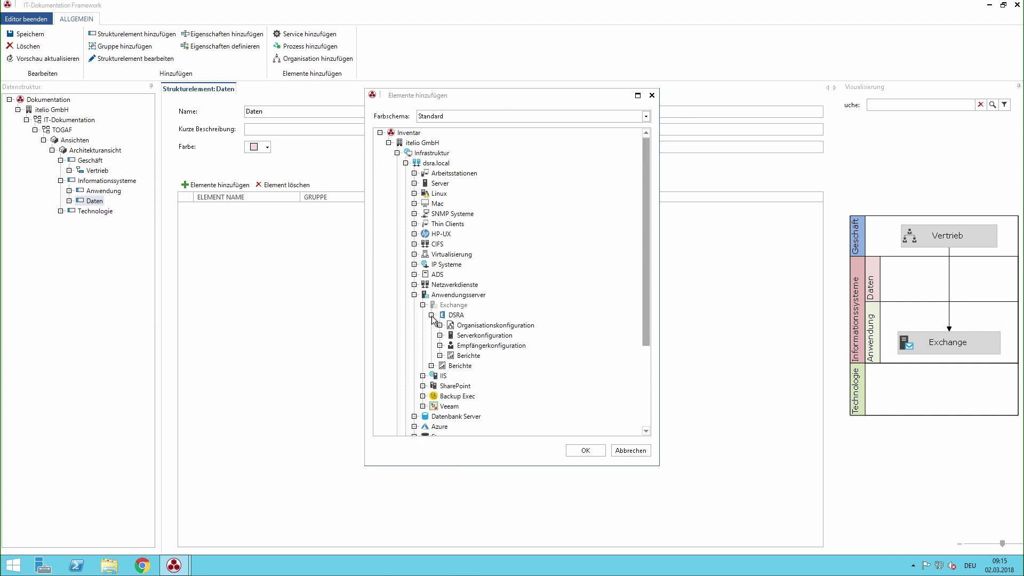
{"action": "left_click", "coordinate": [456, 317]}
{"action": "left_click", "coordinate": [581, 451]}
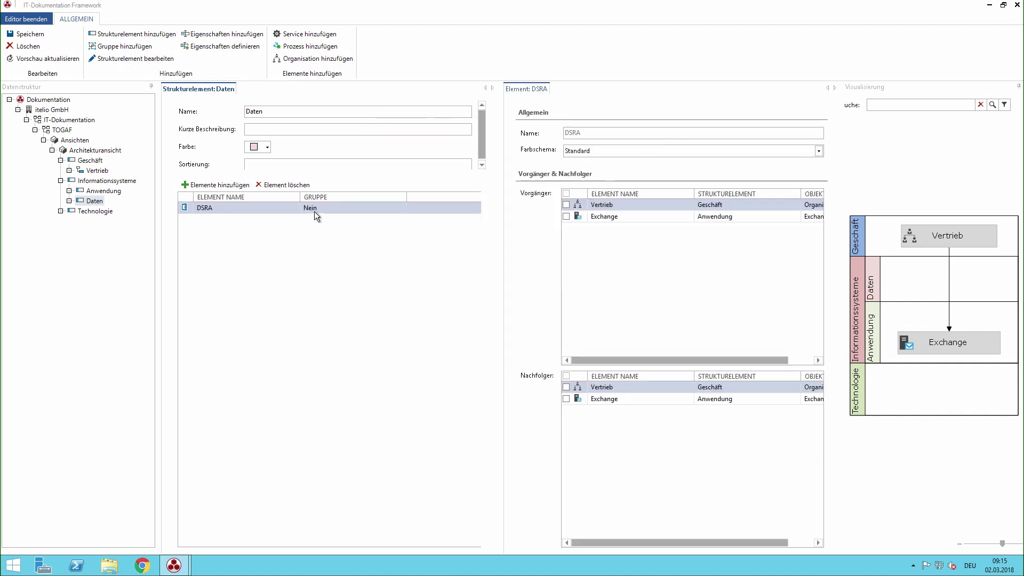
{"action": "left_click", "coordinate": [566, 217]}
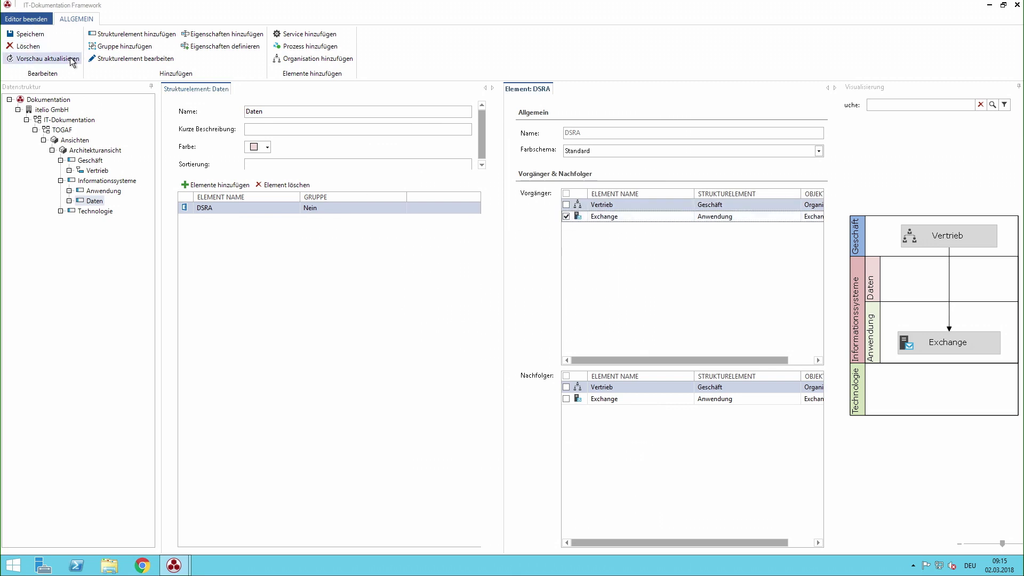
{"action": "left_click", "coordinate": [25, 34]}
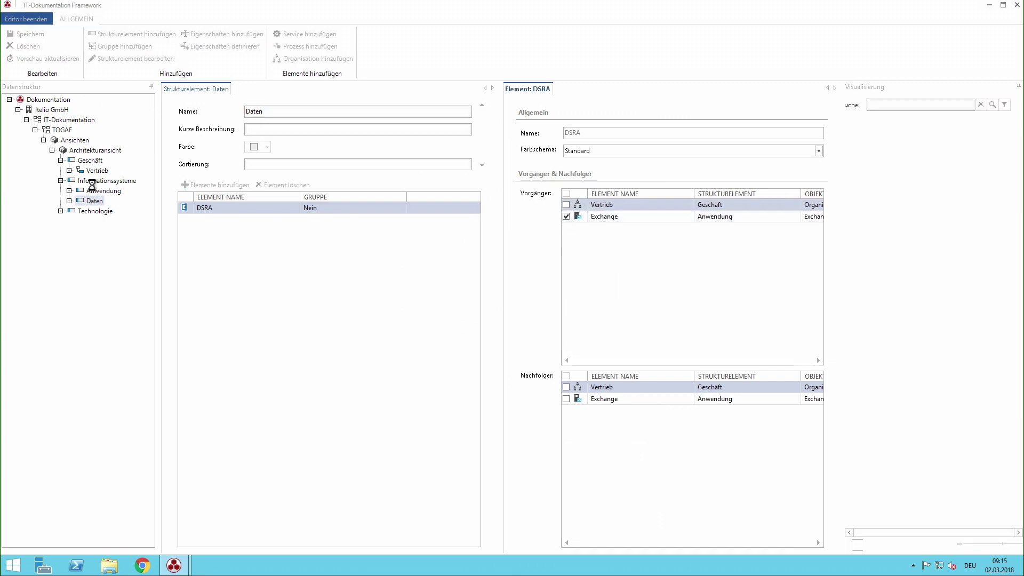
Add the server DSEX01 from the dsra.local inventory to the Technologie level and save it with Exchange as its predecessor.
{"action": "left_click", "coordinate": [89, 213]}
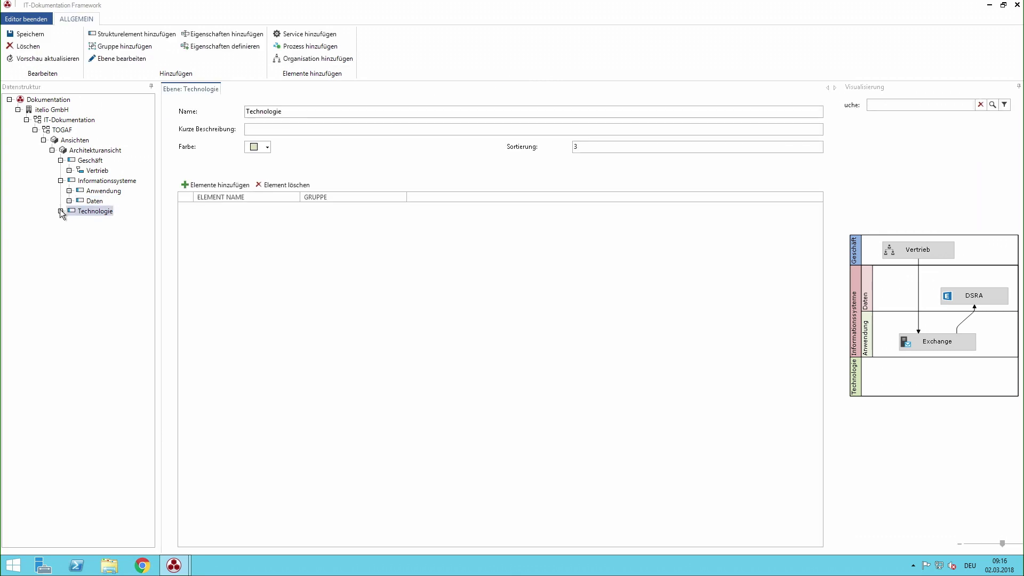
{"action": "left_click", "coordinate": [226, 183]}
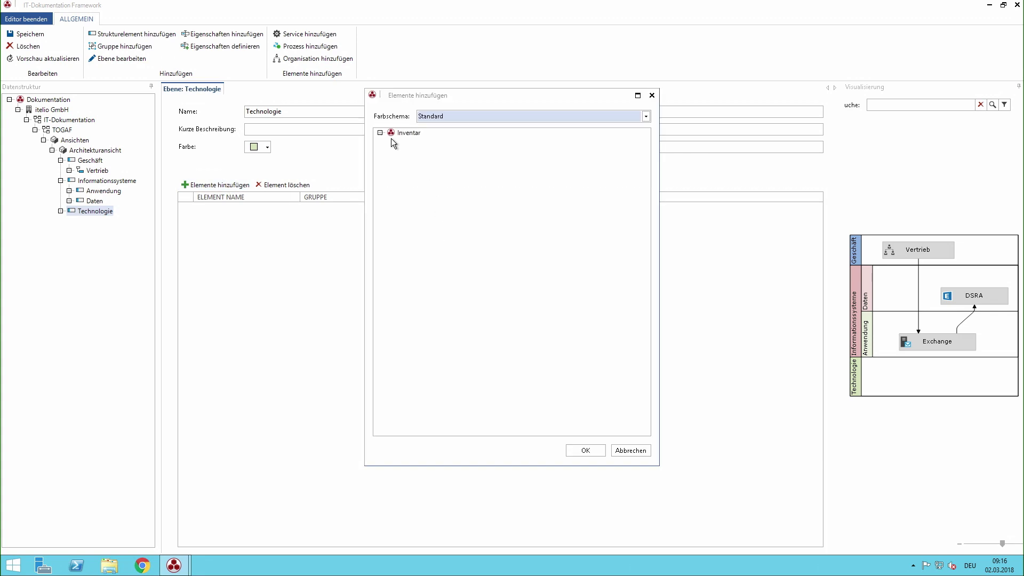
{"action": "left_click", "coordinate": [380, 133]}
{"action": "left_click", "coordinate": [389, 143]}
{"action": "left_click", "coordinate": [397, 153]}
{"action": "left_click", "coordinate": [405, 163]}
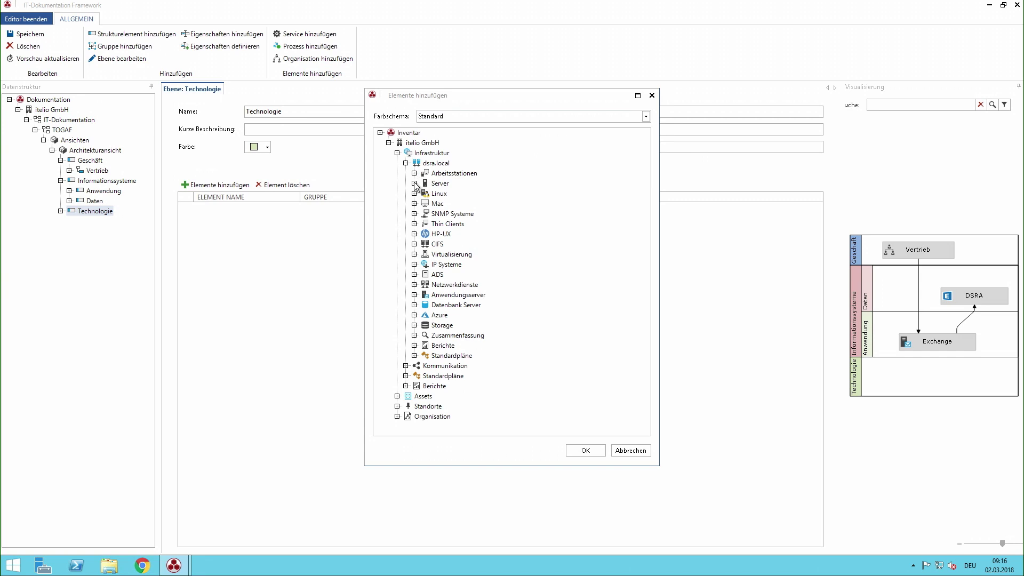
{"action": "left_click", "coordinate": [414, 183]}
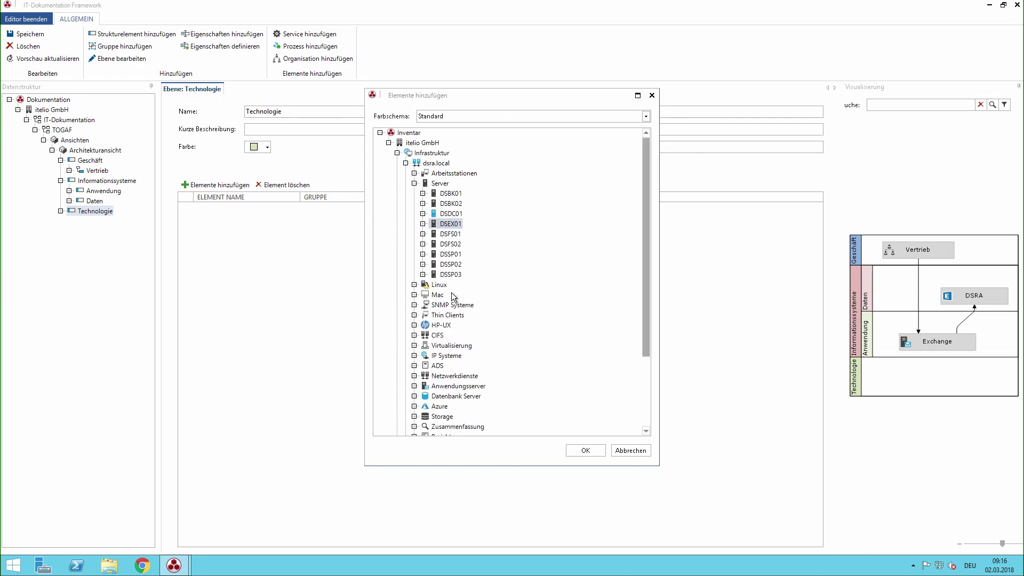
{"action": "left_click", "coordinate": [585, 450]}
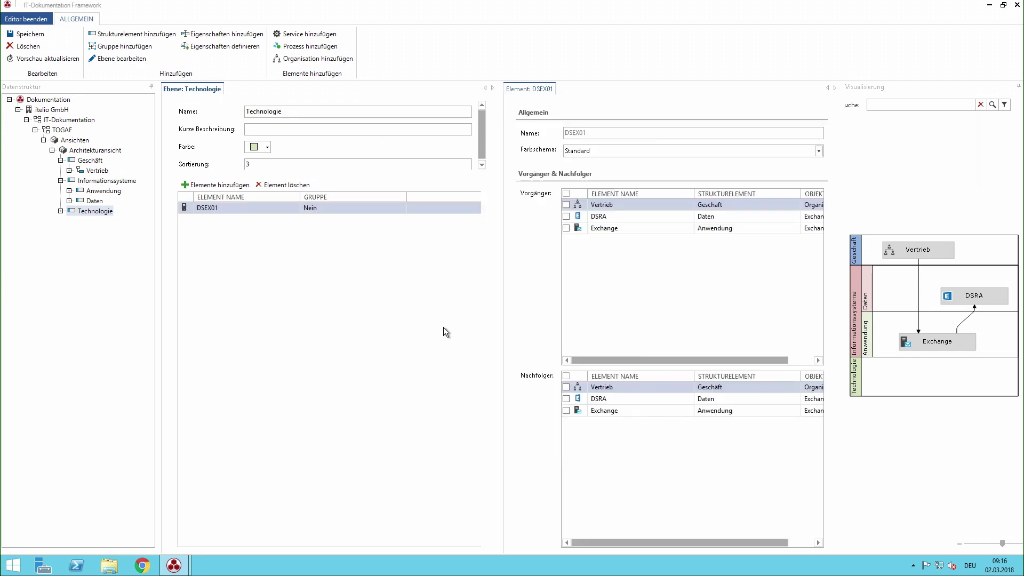
{"action": "left_click", "coordinate": [566, 228]}
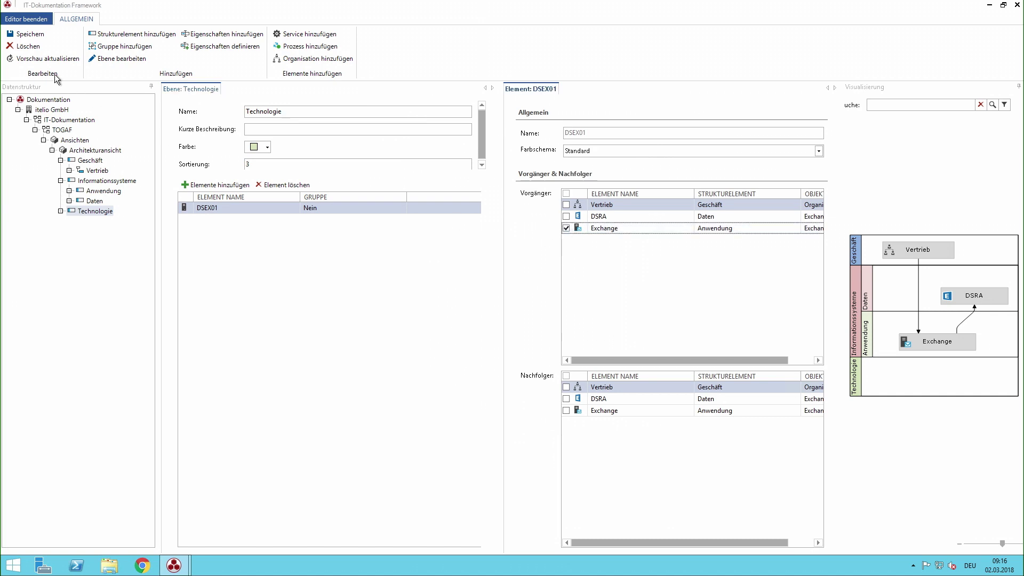
{"action": "left_click", "coordinate": [41, 40]}
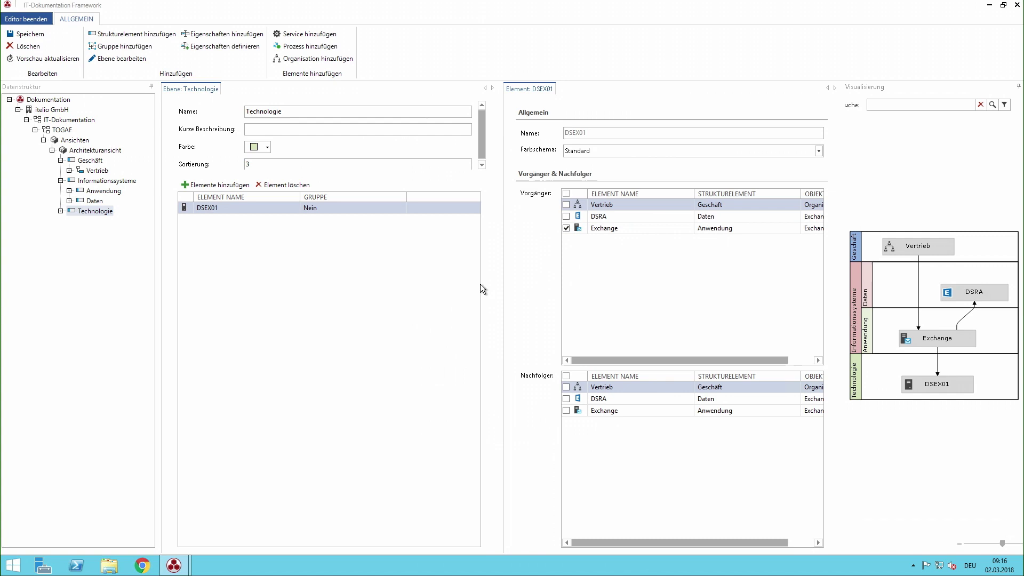
Leave the framework editor and display the Ansichtsplan of the TOGAF Architekturansicht in the documentation tree.
{"action": "left_click", "coordinate": [40, 18]}
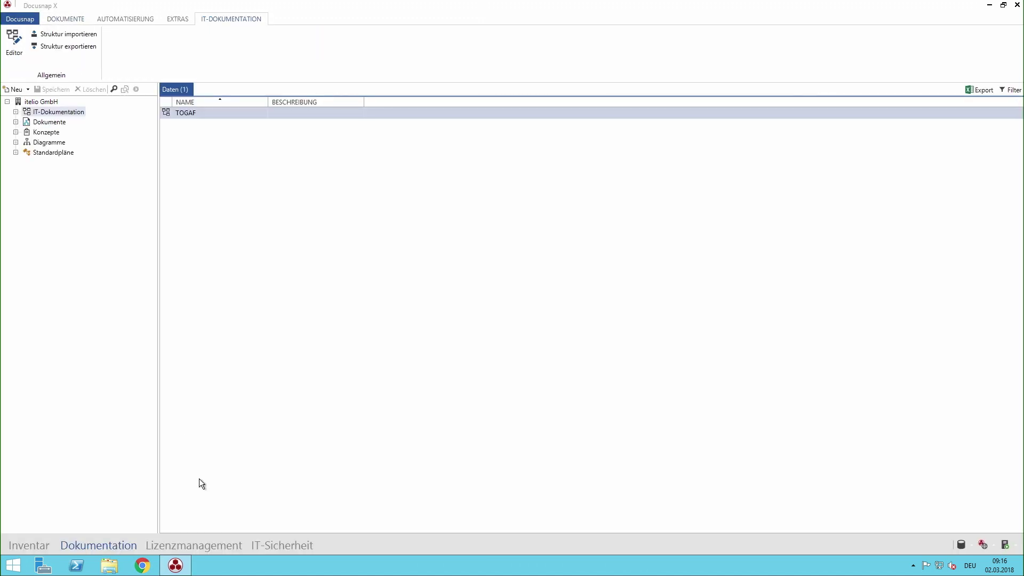
{"action": "left_click", "coordinate": [16, 112]}
{"action": "left_click", "coordinate": [24, 121]}
{"action": "left_click", "coordinate": [32, 131]}
{"action": "left_click", "coordinate": [41, 142]}
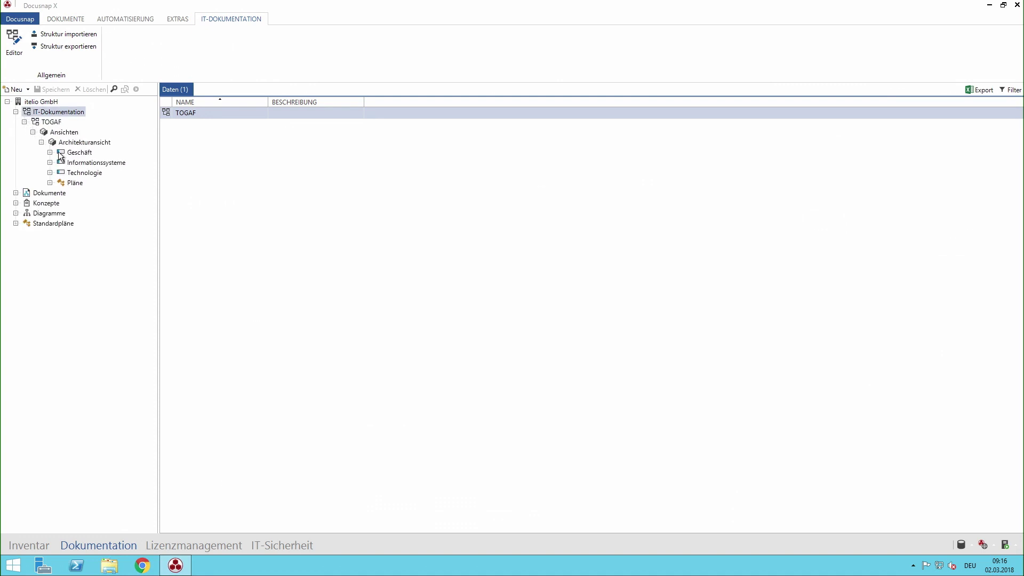
{"action": "left_click", "coordinate": [57, 183]}
{"action": "left_click", "coordinate": [49, 183]}
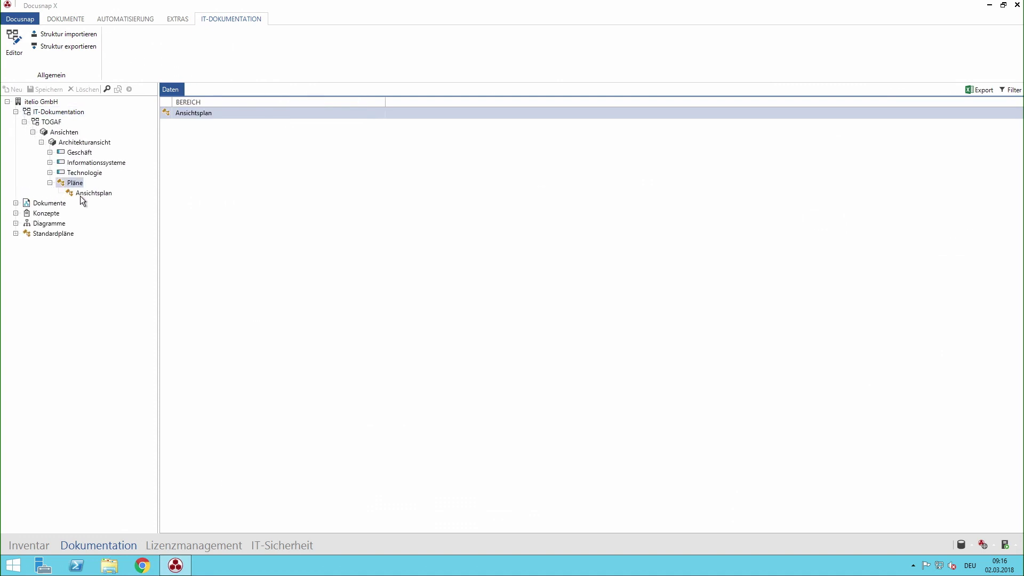
{"action": "left_click", "coordinate": [81, 194]}
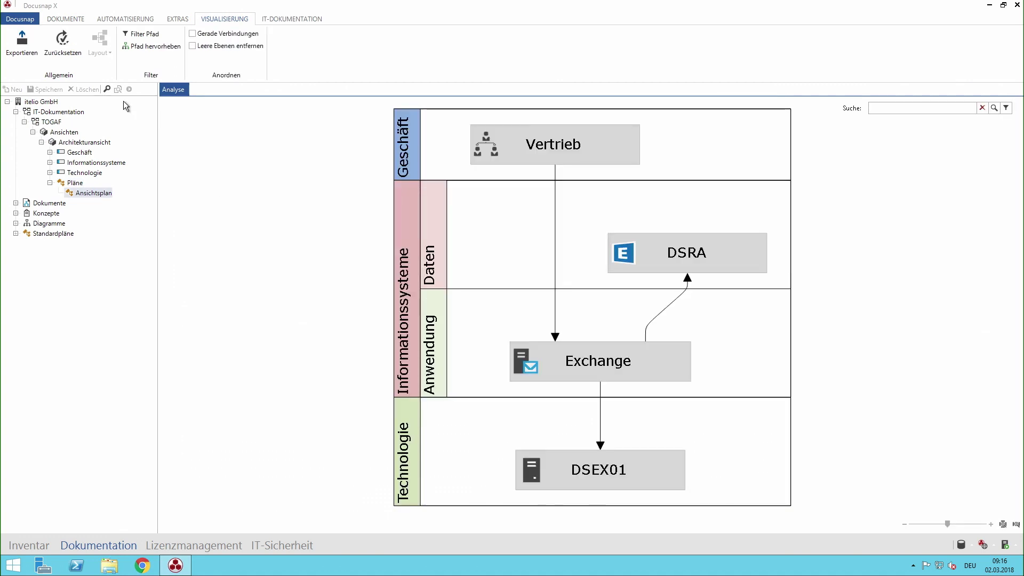